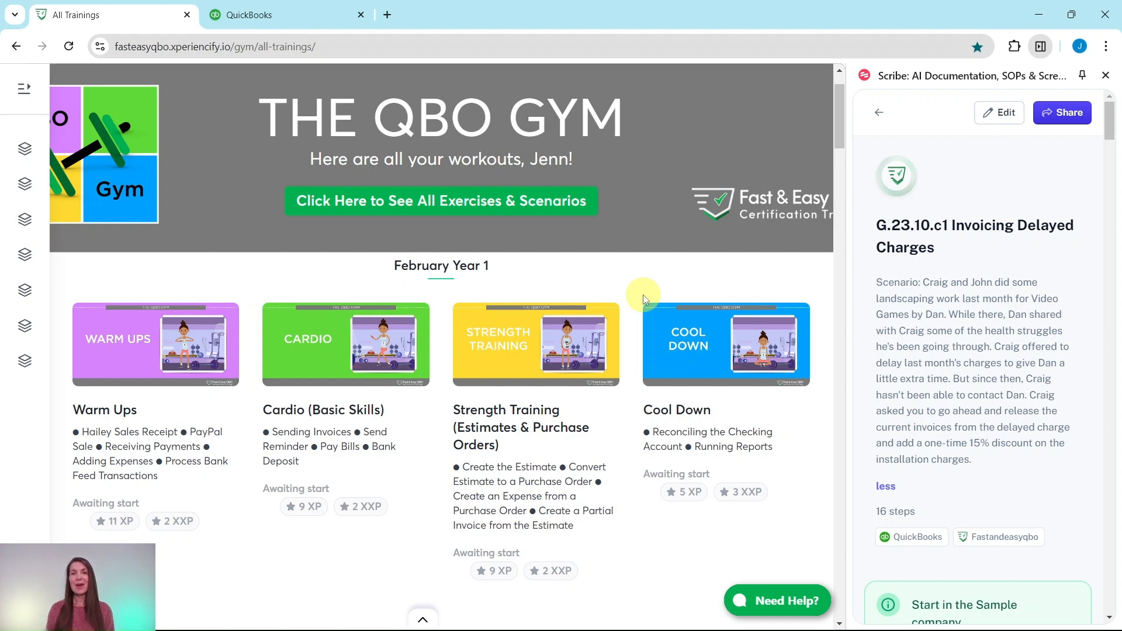
Open the October Year 1 Cardio training from the QBO Gym's list of all trainings
scroll(643, 295, "down", 15)
scroll(616, 295, "down", 20)
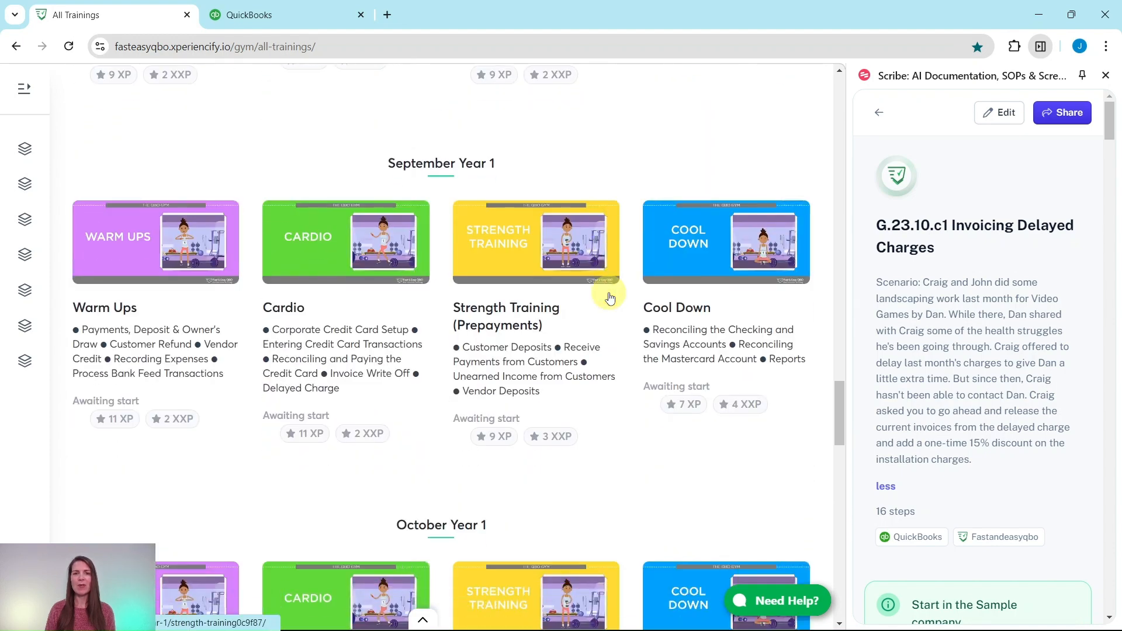
scroll(608, 297, "down", 5)
left_click(303, 337)
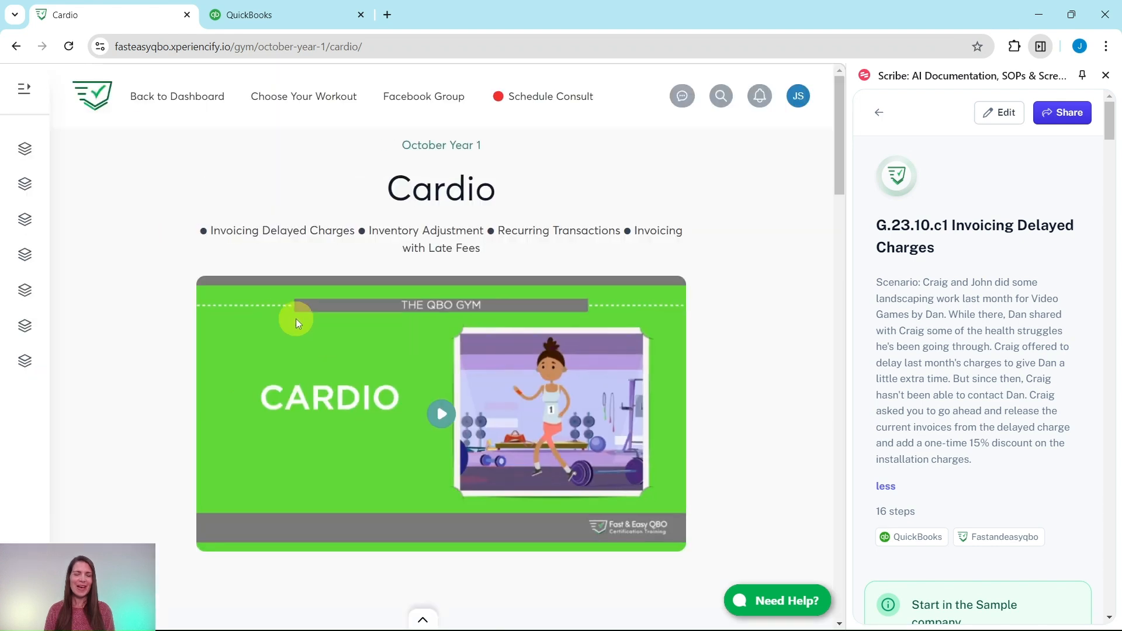
Look through the Cardio lesson's training quiz and its hands-on practice exercises G.23.10.c1 to G.23.10.c4
scroll(290, 293, "down", 3)
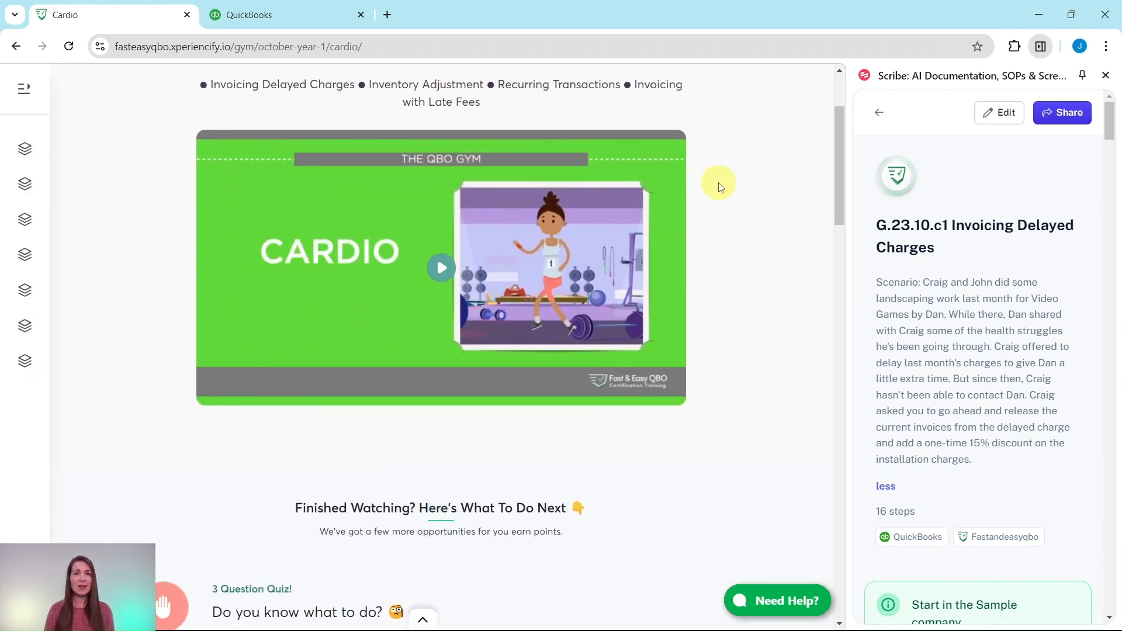
scroll(736, 186, "down", 2)
scroll(736, 186, "down", 7)
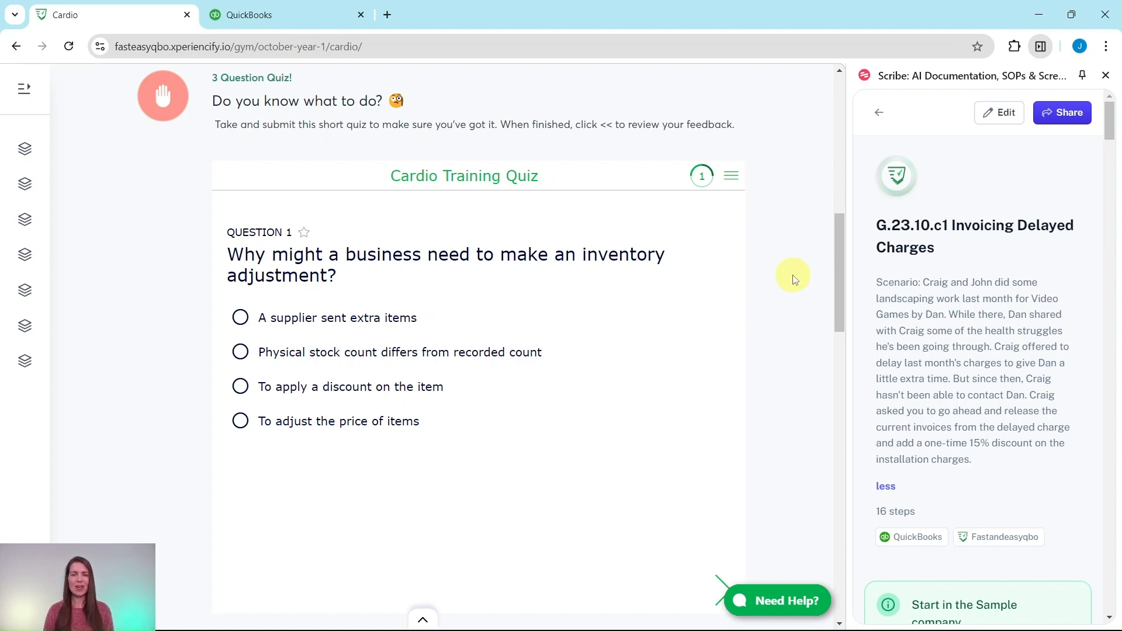
scroll(793, 275, "down", 10)
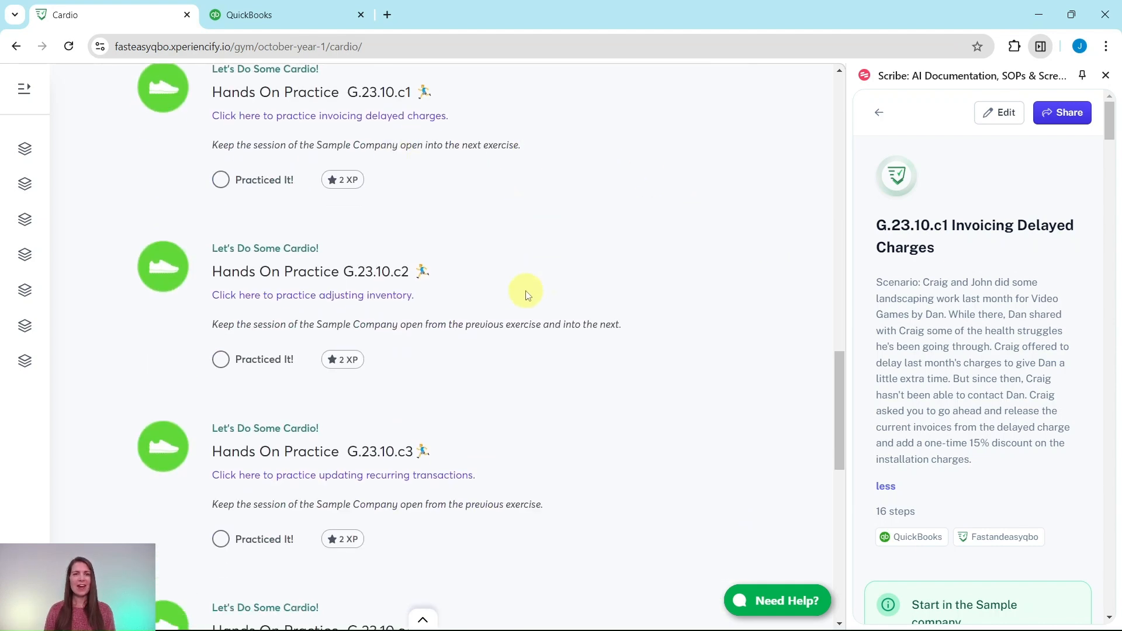
scroll(518, 311, "down", 6)
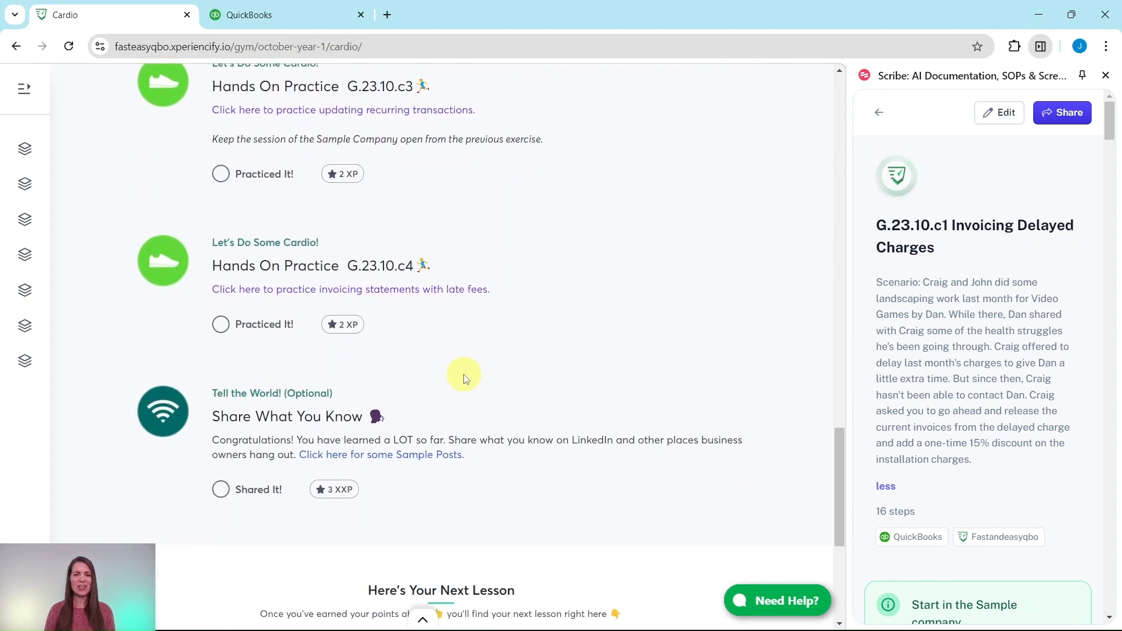
scroll(466, 379, "down", 1)
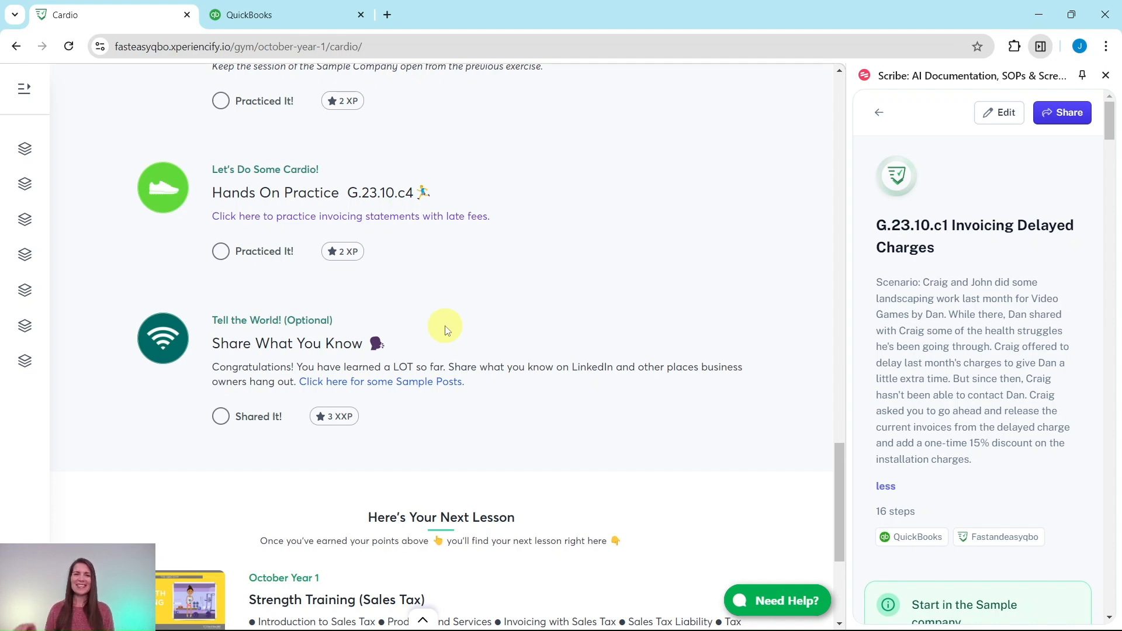
scroll(460, 328, "up", 9)
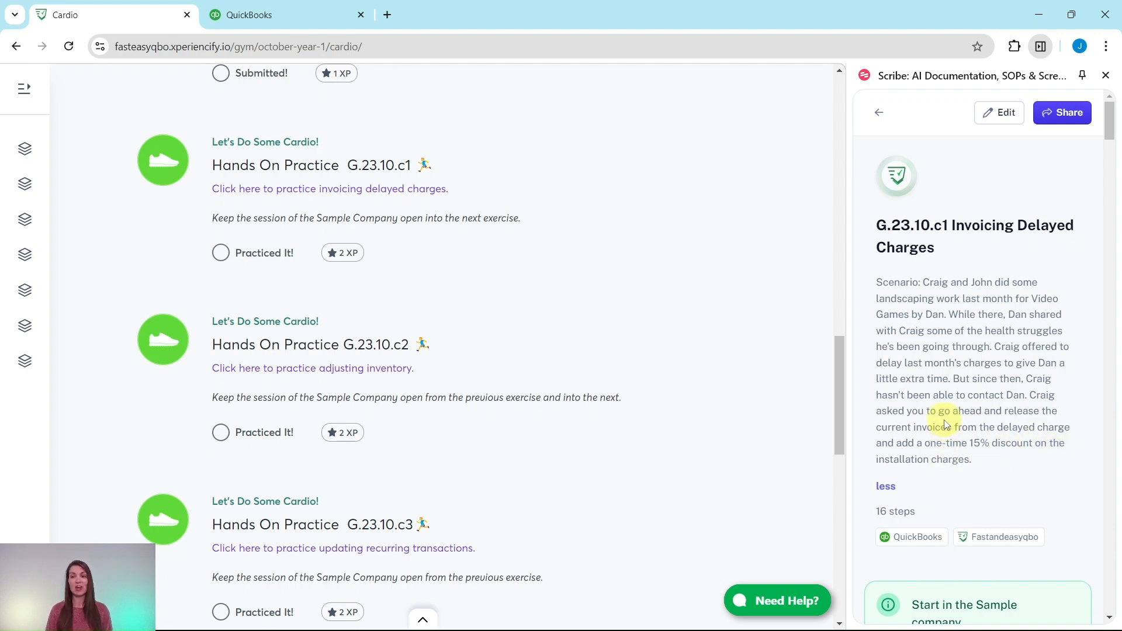
Switch to the QuickBooks sample company and read the exercise guide's introduction to delayed charges up to its first instructions
scroll(946, 409, "down", 5)
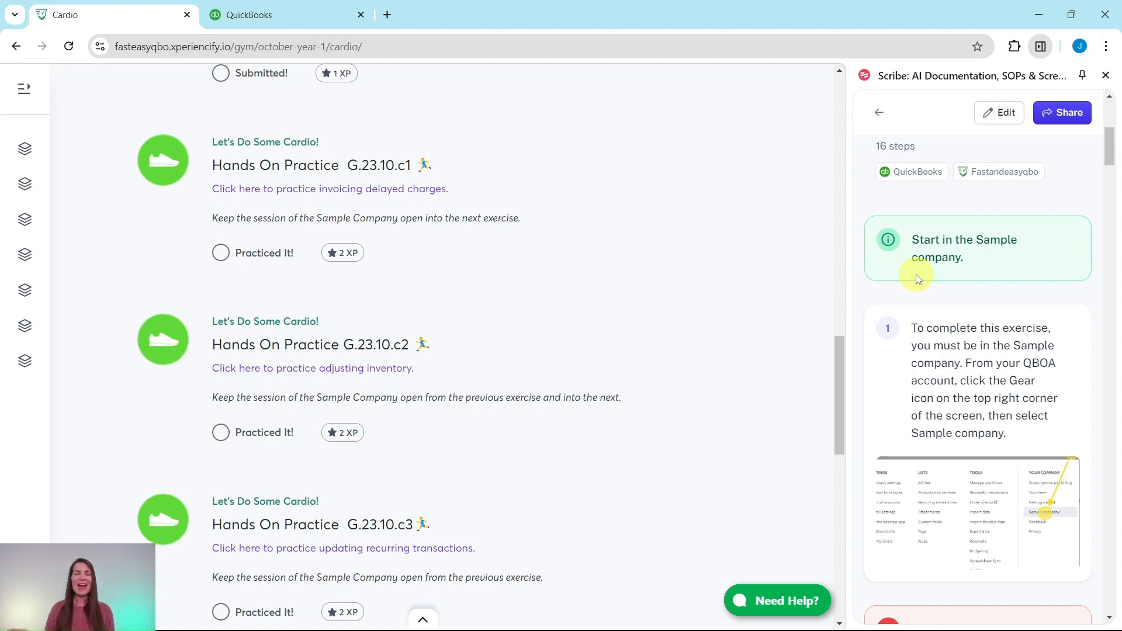
left_click(330, 15)
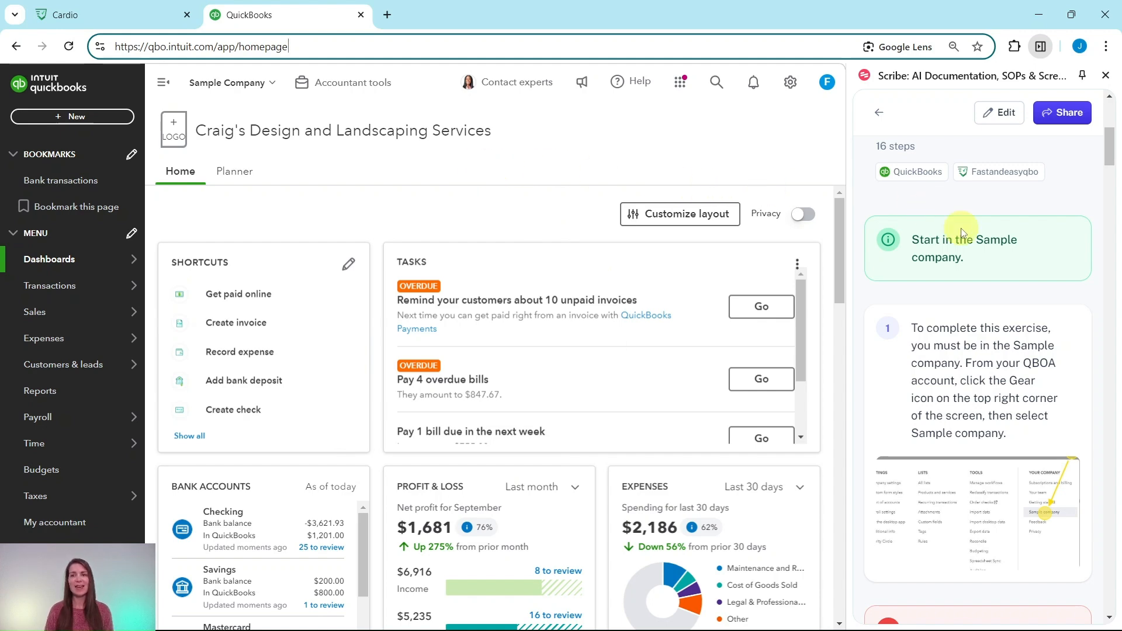
scroll(952, 226, "down", 10)
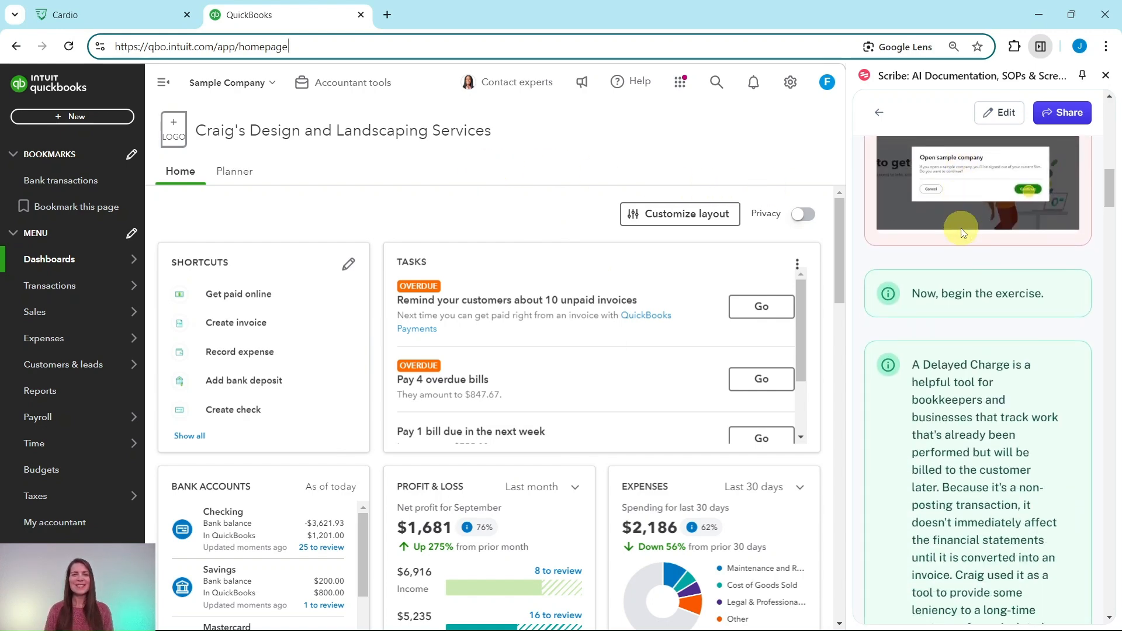
scroll(963, 233, "down", 3)
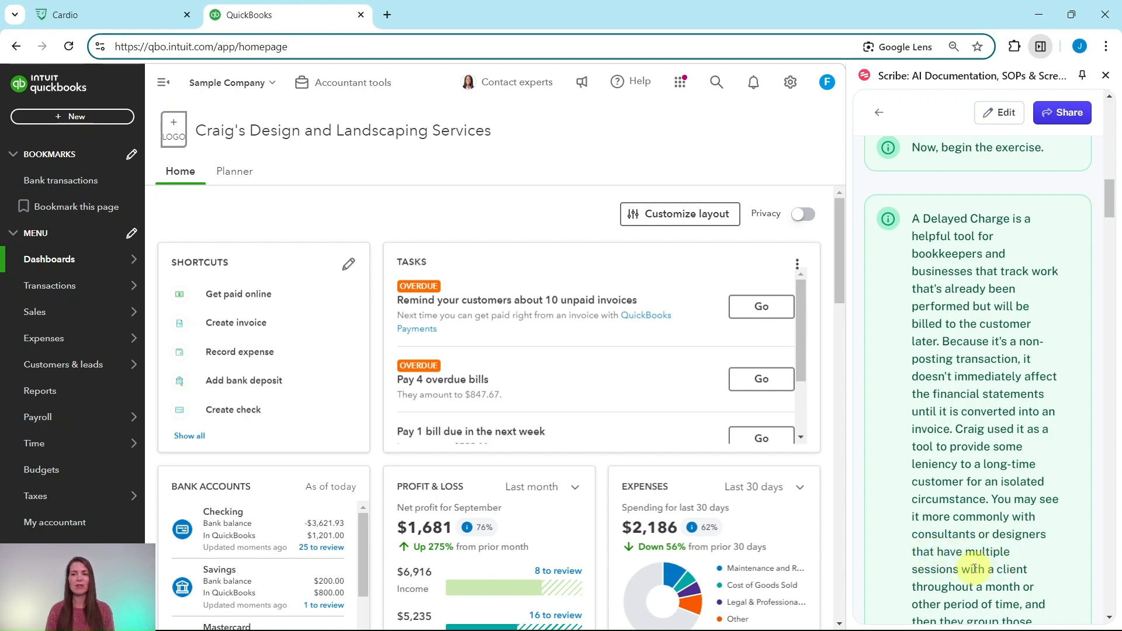
scroll(976, 564, "down", 1)
scroll(976, 564, "down", 2)
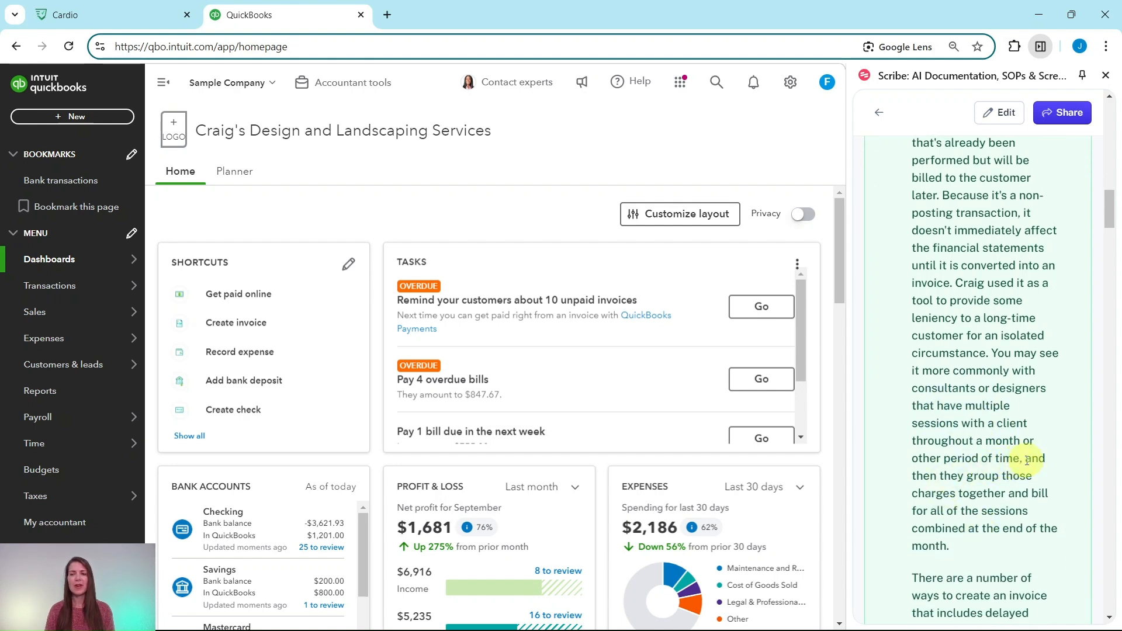
scroll(1022, 454, "down", 2)
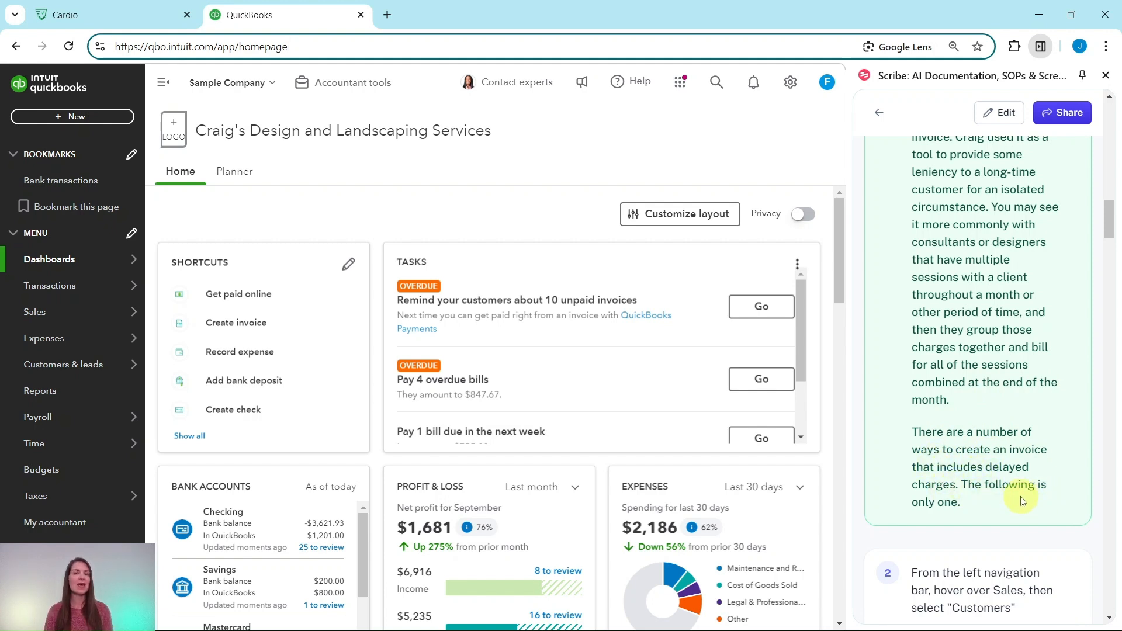
scroll(1024, 502, "down", 8)
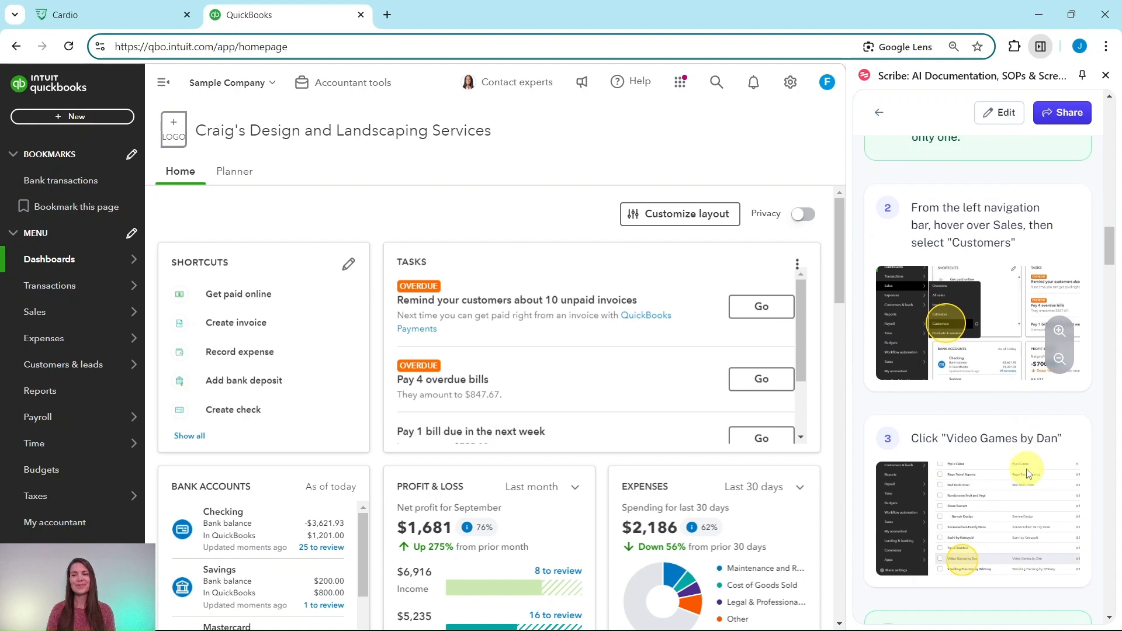
scroll(1033, 467, "up", 1)
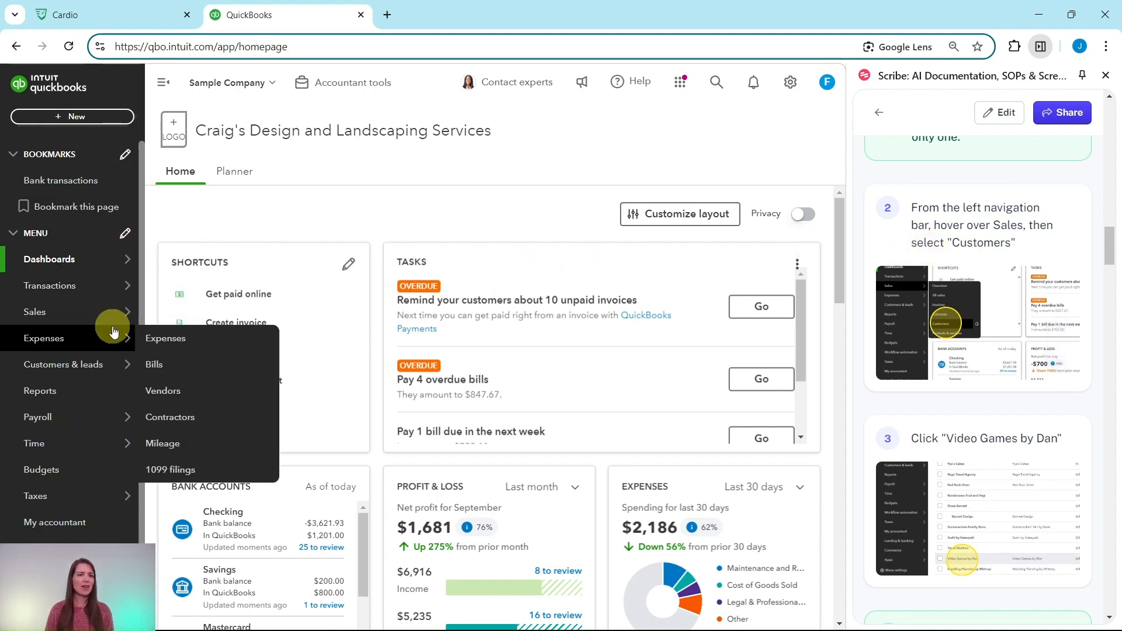
Open the customer record for Video Games by Dan from the Customers list
mouse_move(60, 365)
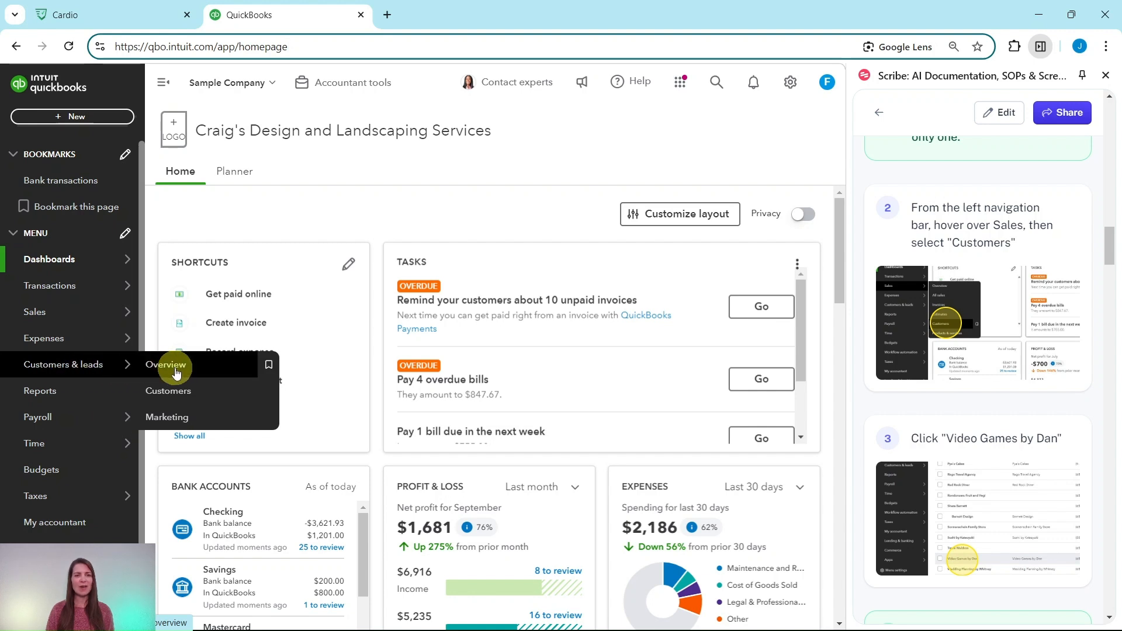
left_click(175, 396)
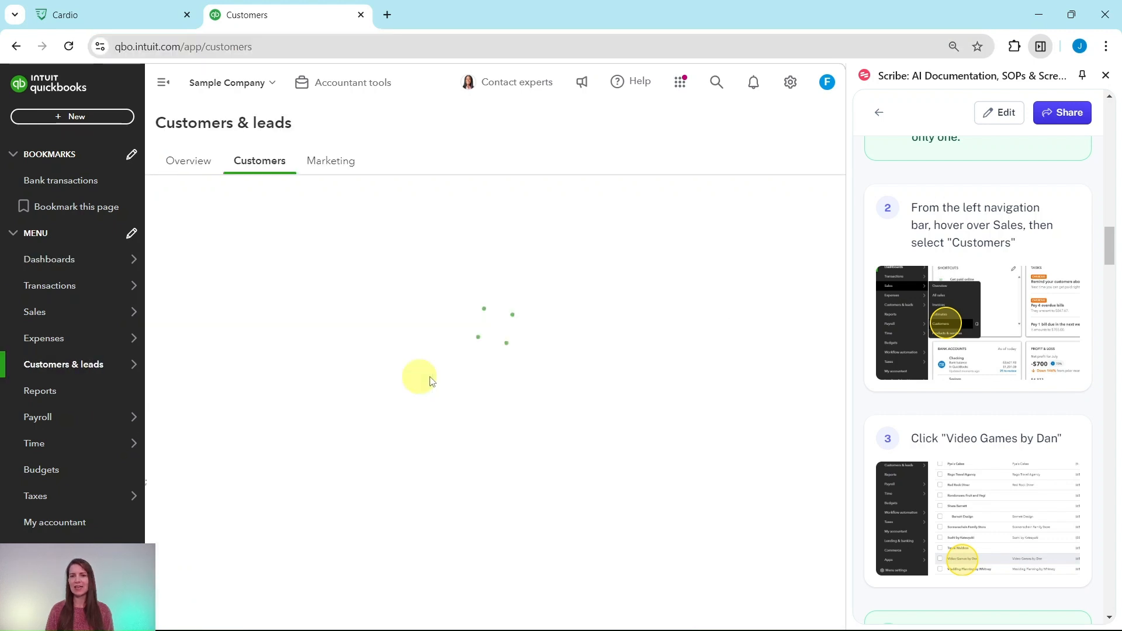
scroll(942, 408, "down", 5)
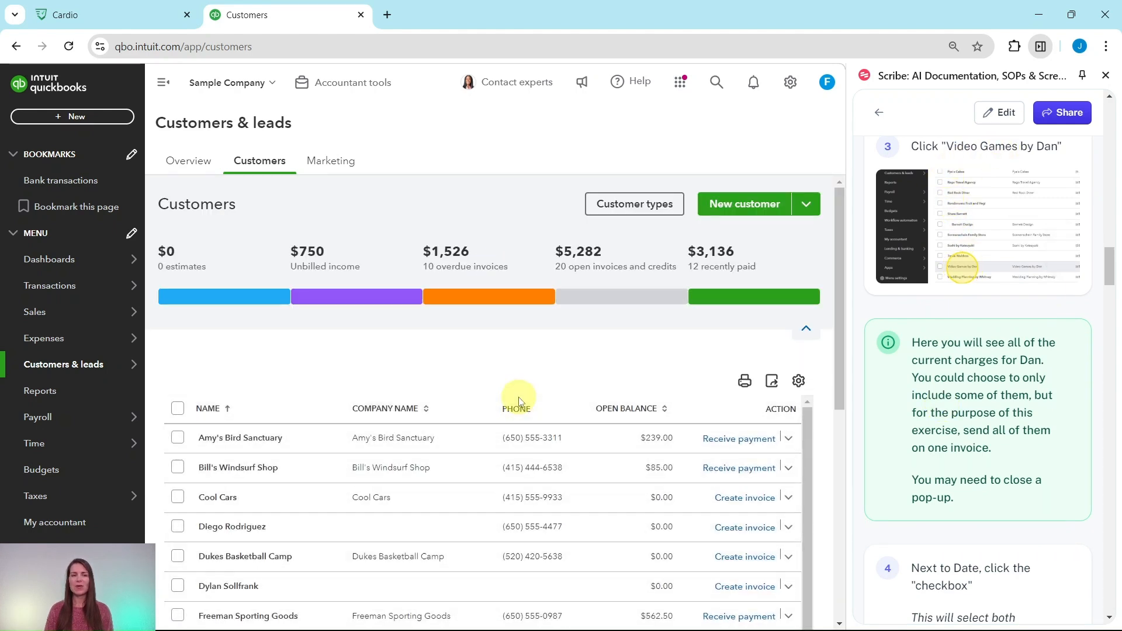
scroll(468, 394, "down", 9)
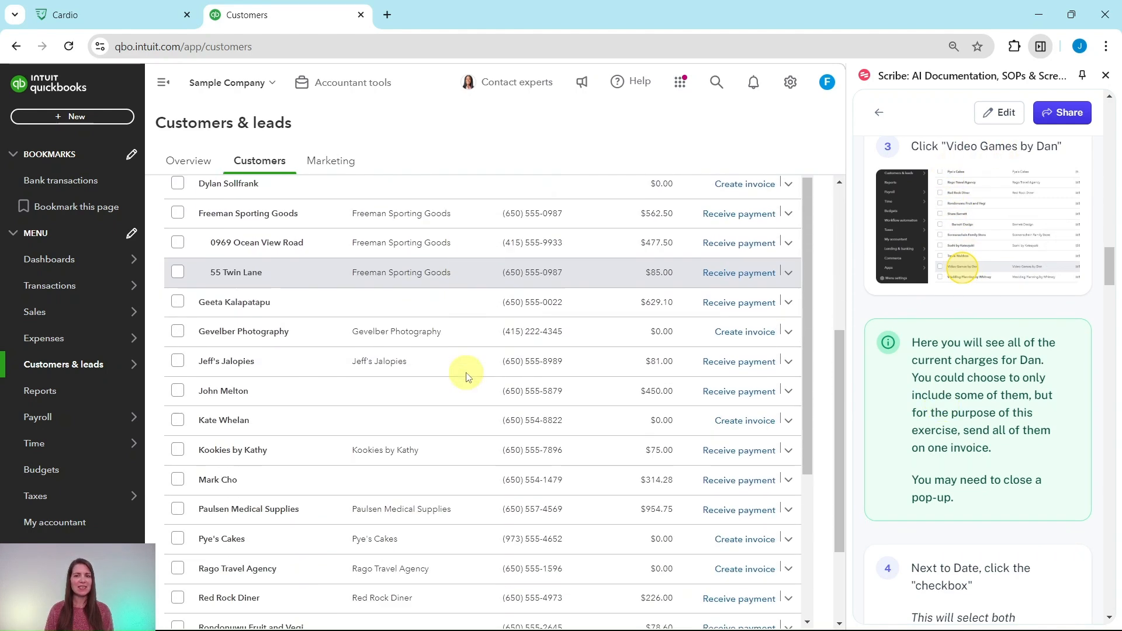
scroll(466, 374, "down", 3)
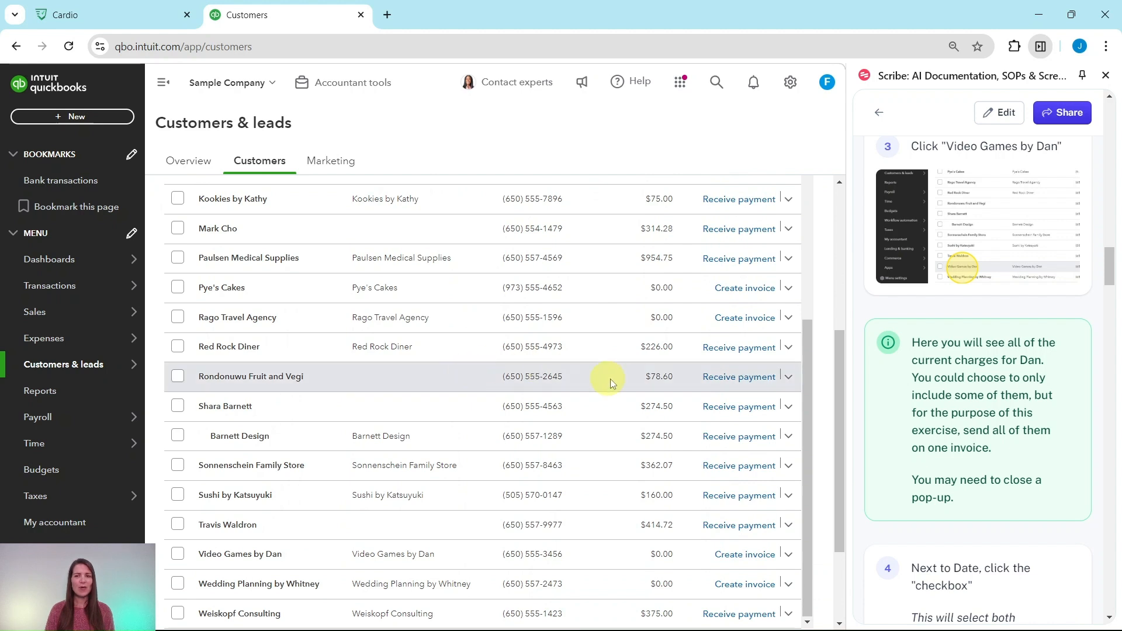
scroll(503, 374, "down", 4)
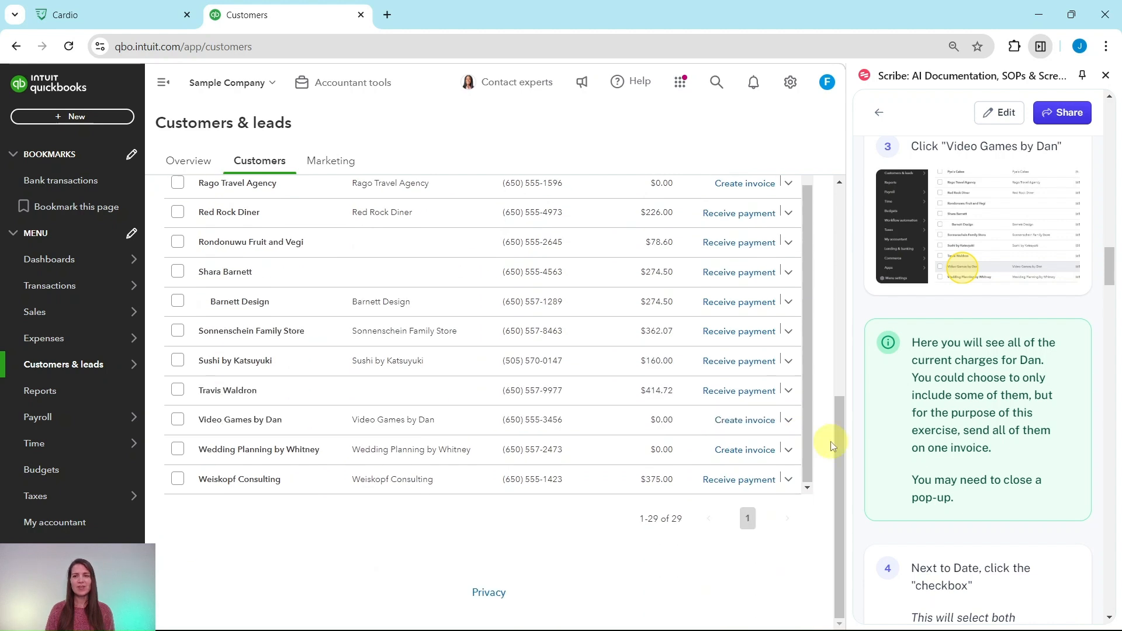
left_click(237, 431)
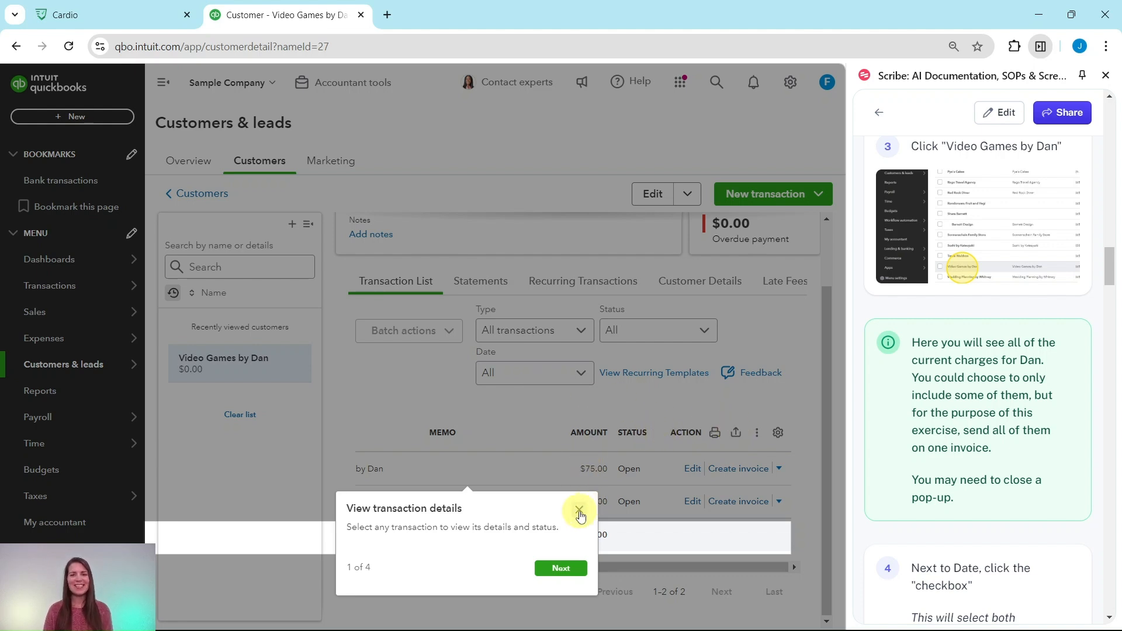
Close the transaction details tour and collapse the customer side list to expose the transaction table from its selection column
left_click(579, 513)
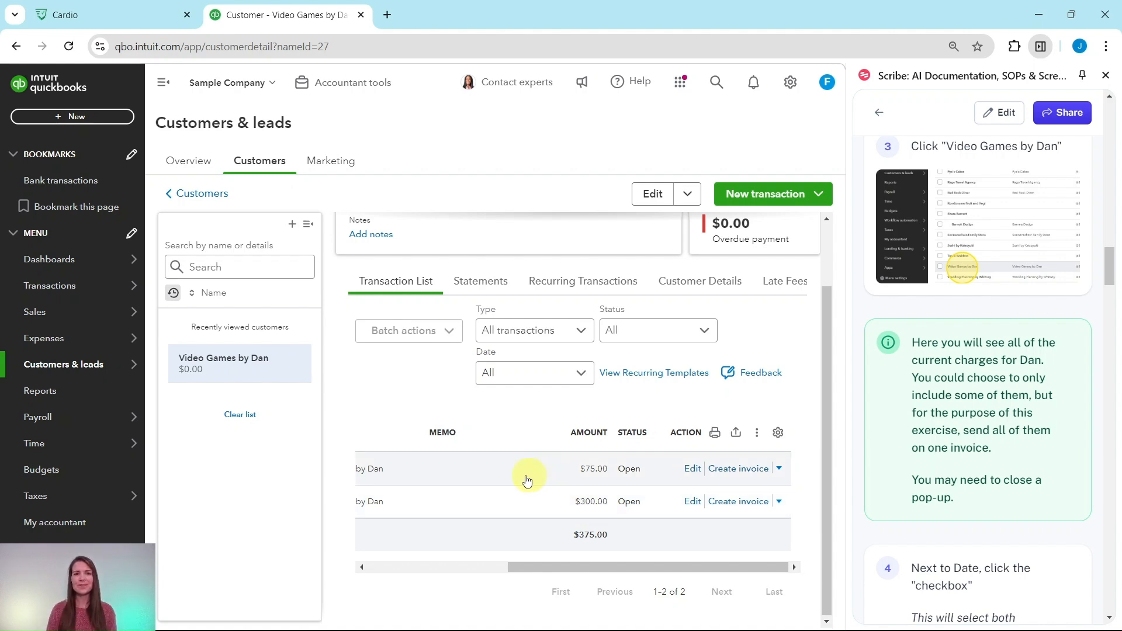
left_click(309, 225)
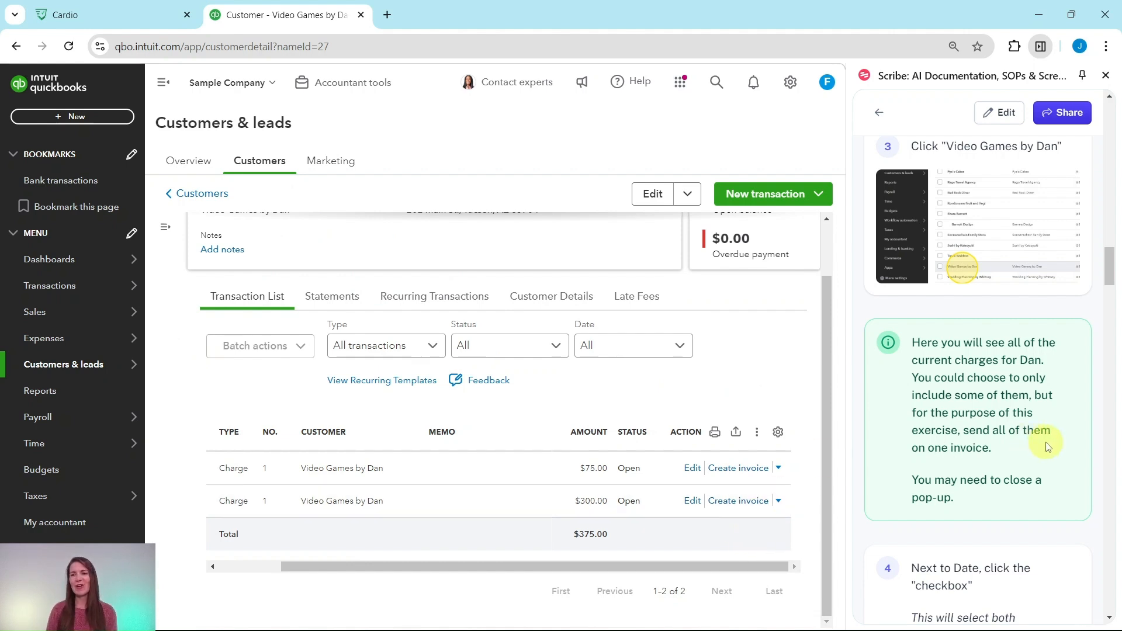
scroll(1046, 446, "down", 1)
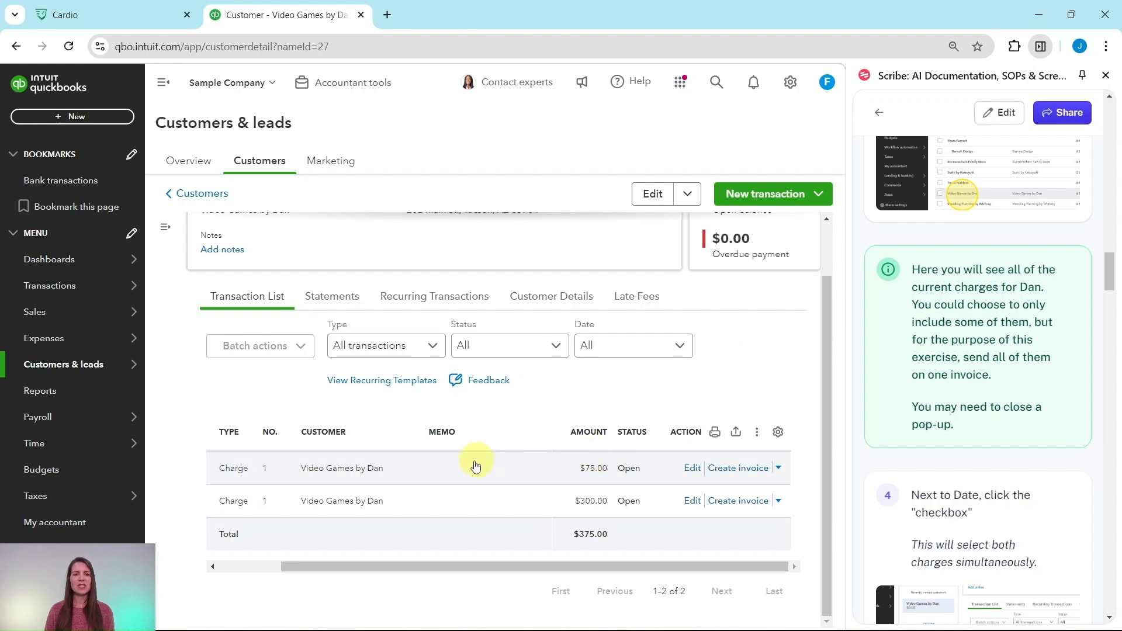
left_click_drag(507, 566, 376, 570)
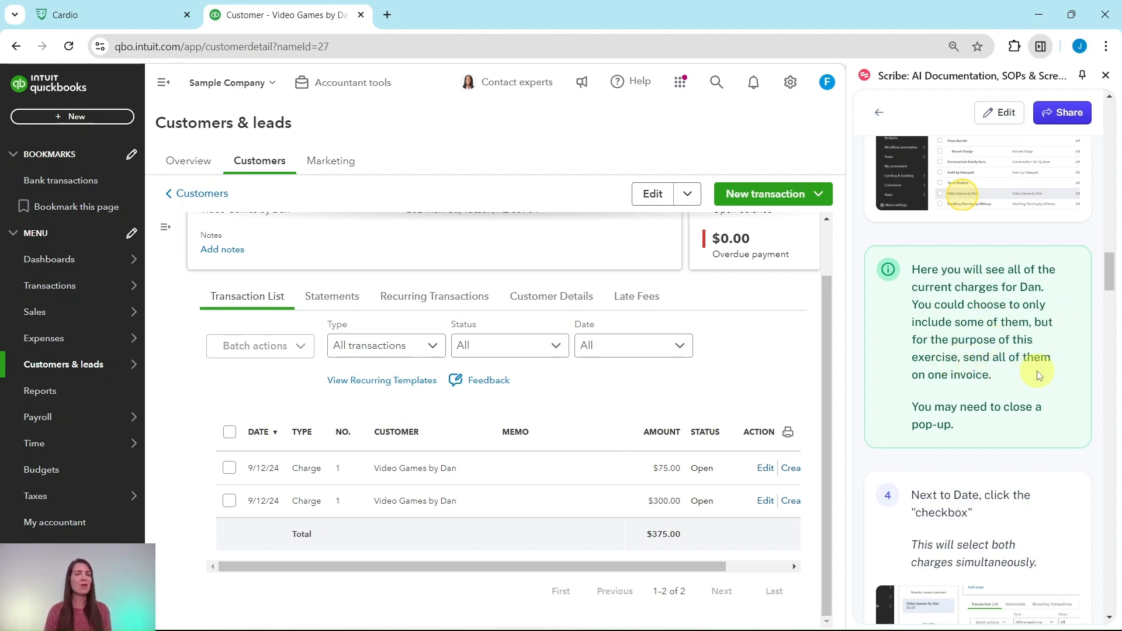
Select both open charges for Video Games by Dan and create one invoice from them as a batch action
scroll(1033, 376, "down", 5)
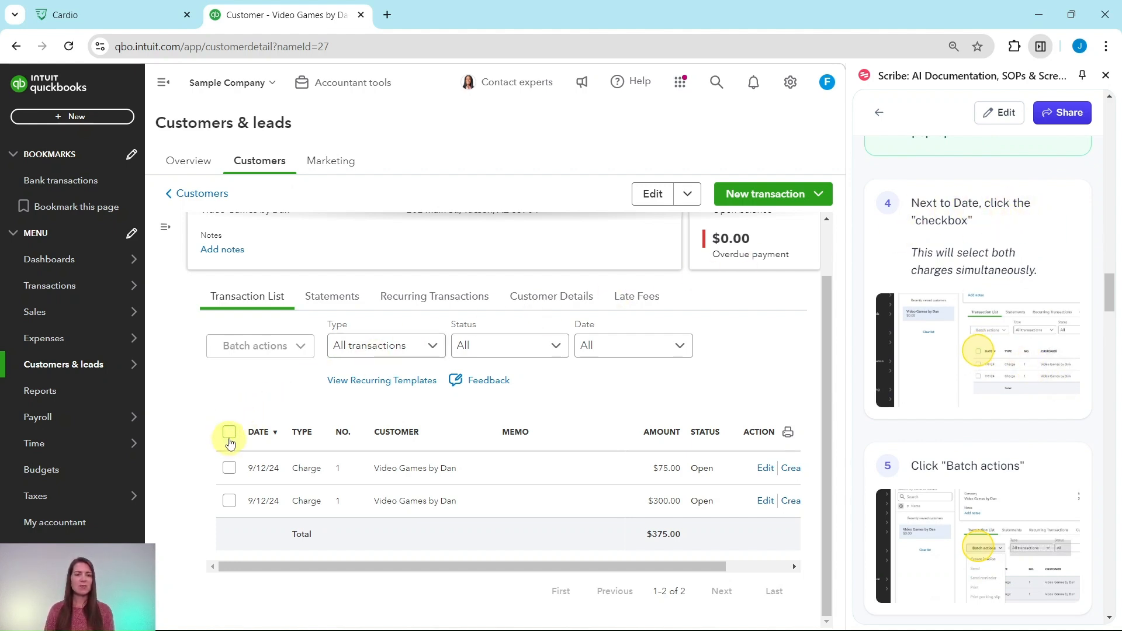
left_click(230, 433)
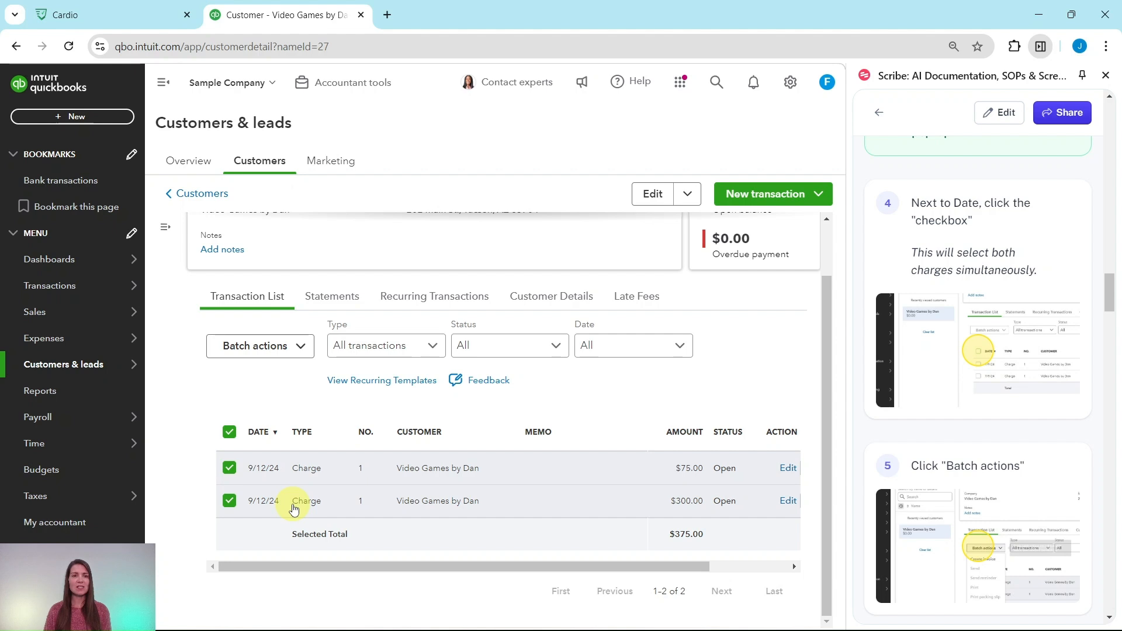
left_click(267, 347)
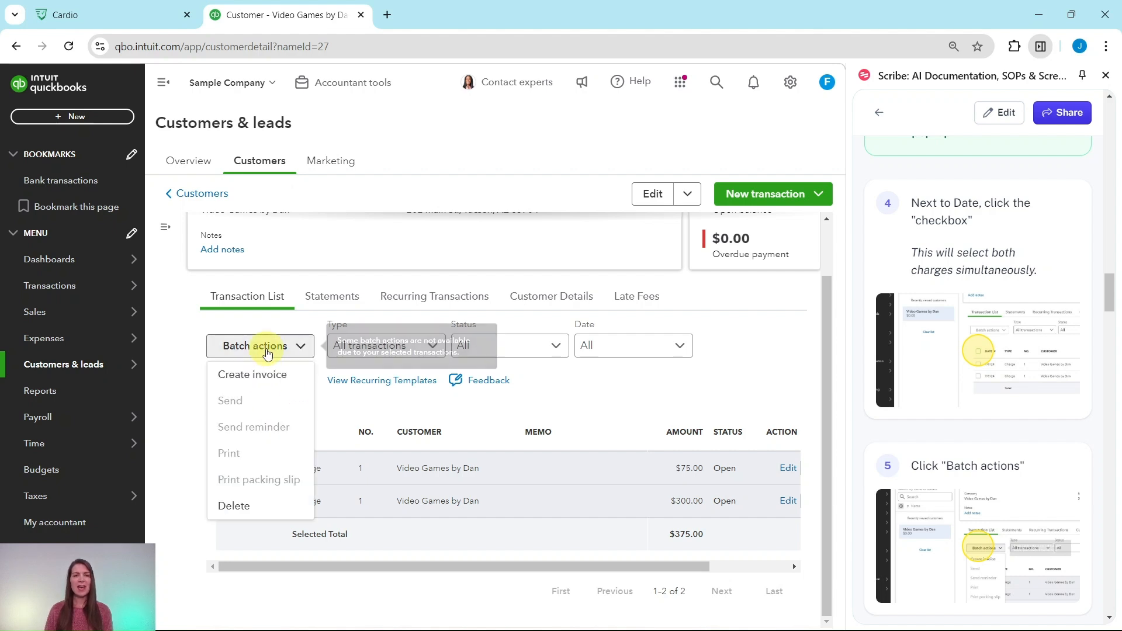
scroll(976, 380, "down", 7)
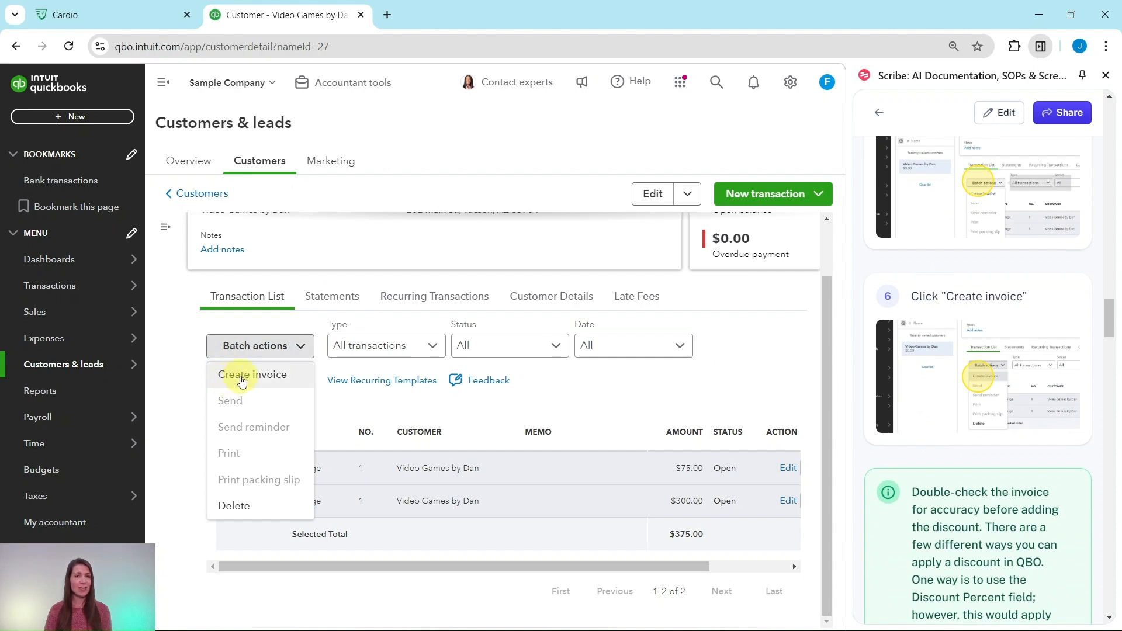
left_click(242, 379)
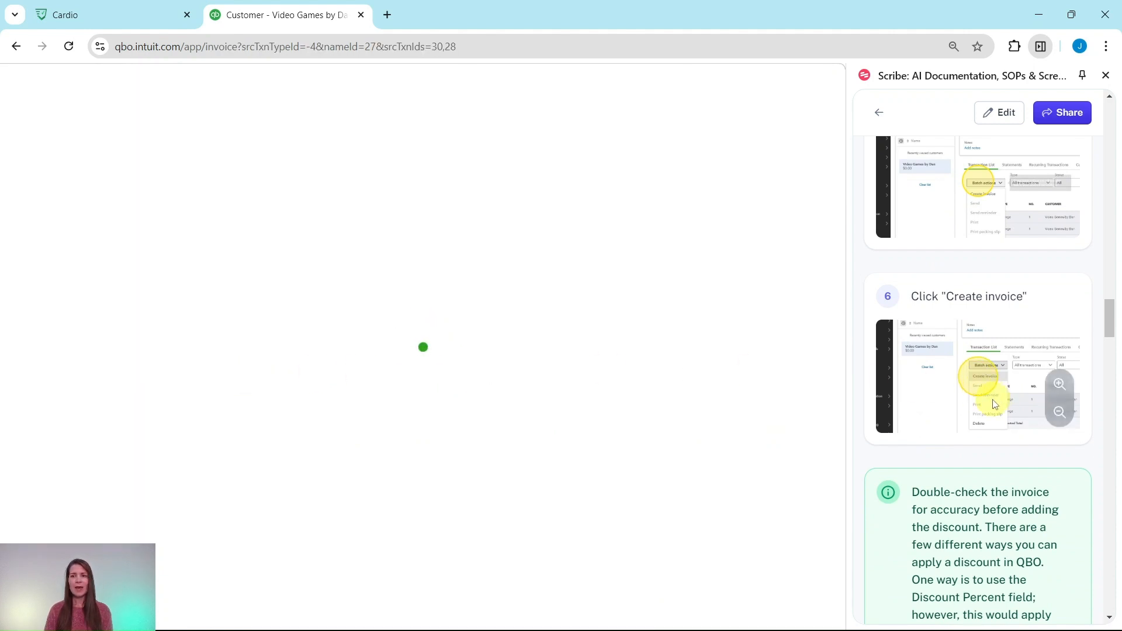
Check the new invoice's line items and totals, and read the guide's options for applying a discount
scroll(994, 403, "down", 5)
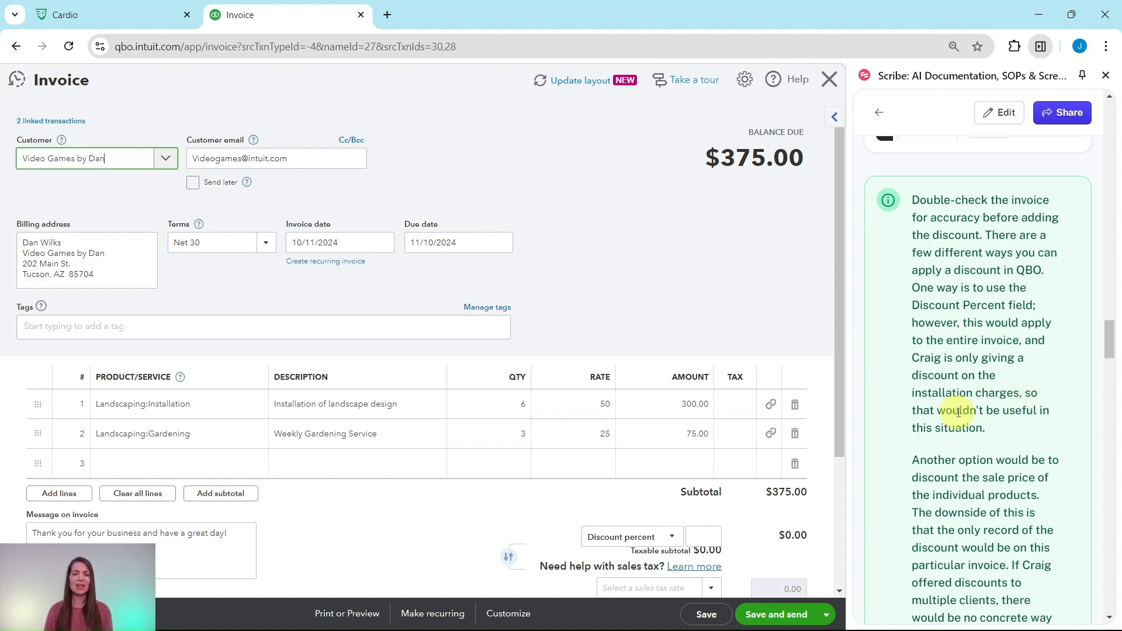
scroll(804, 408, "down", 3)
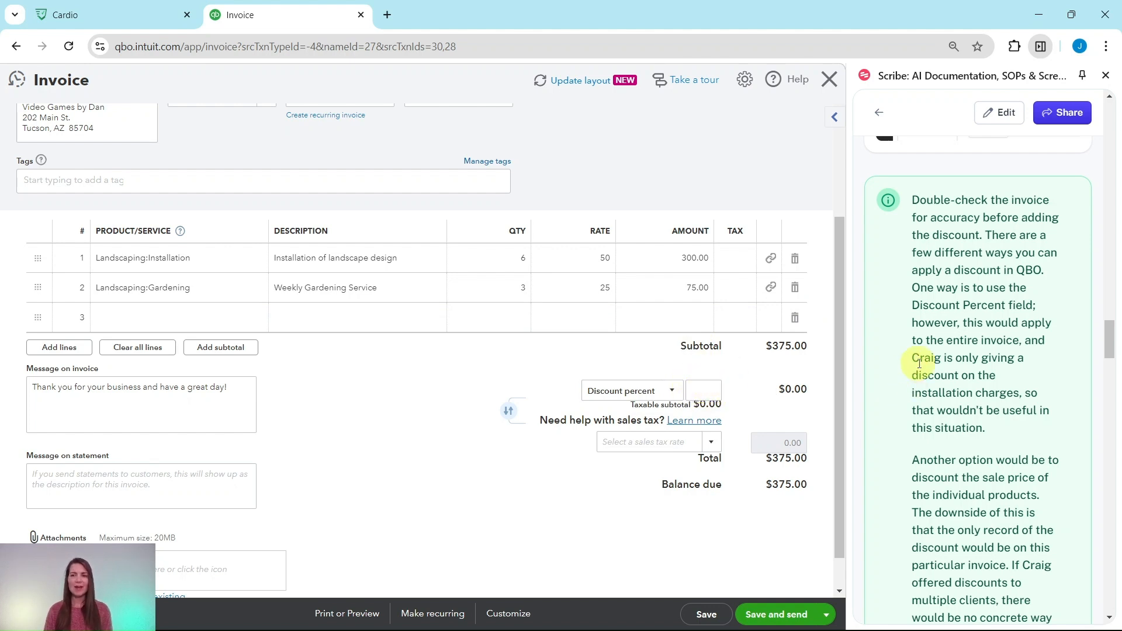
scroll(929, 342, "down", 3)
scroll(929, 341, "down", 3)
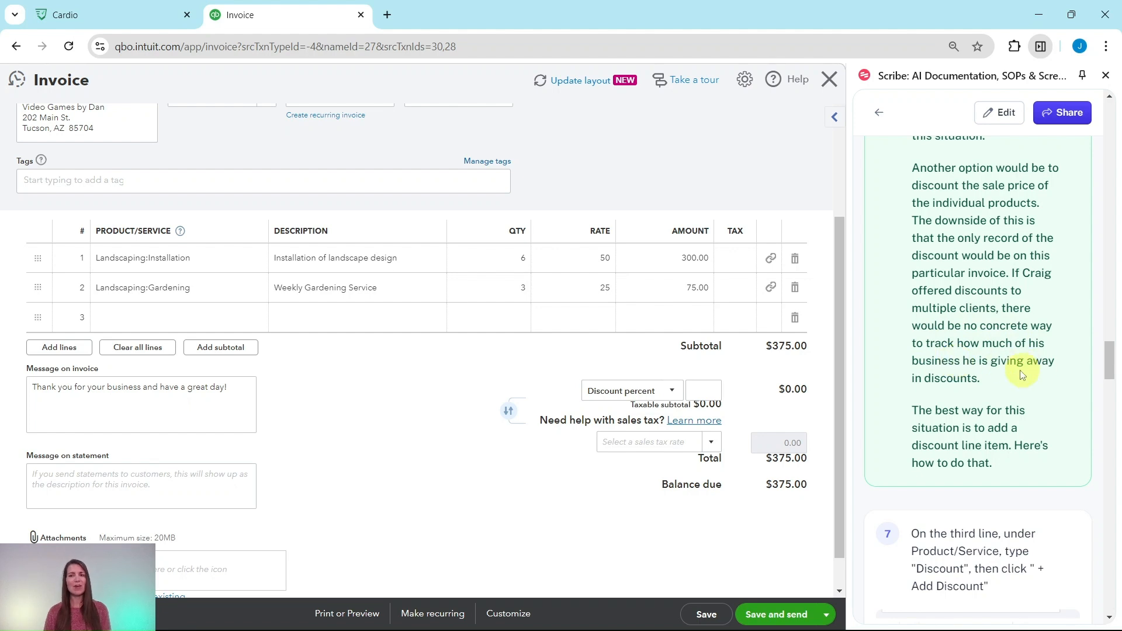
Add a new product named Discount from the invoice's third line and choose Service as its type
scroll(987, 376, "down", 3)
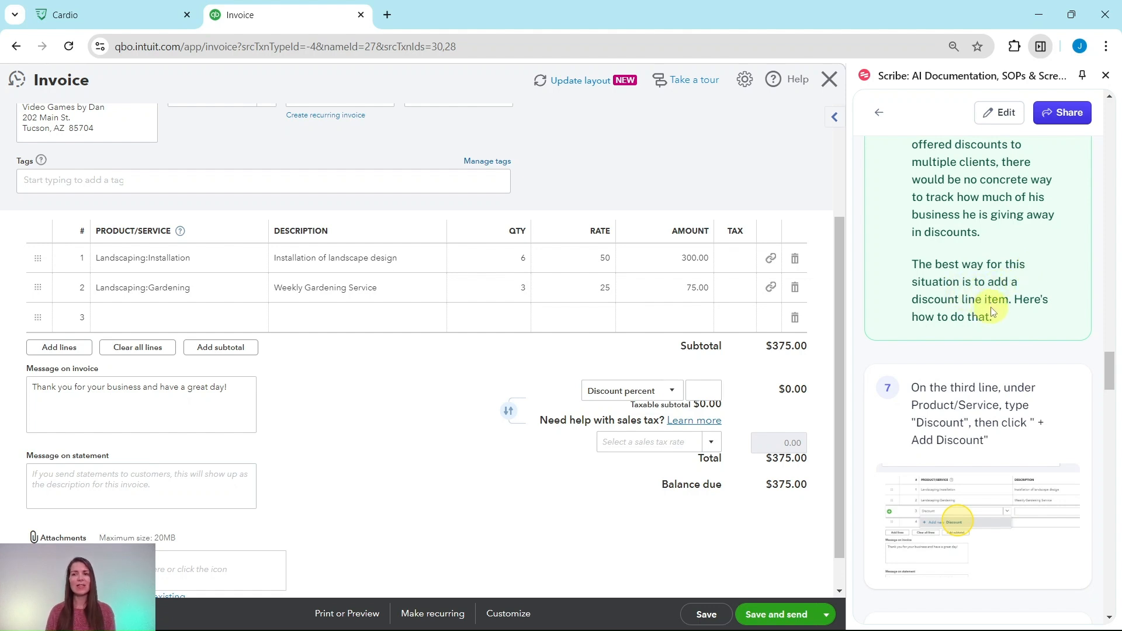
scroll(1001, 324, "down", 4)
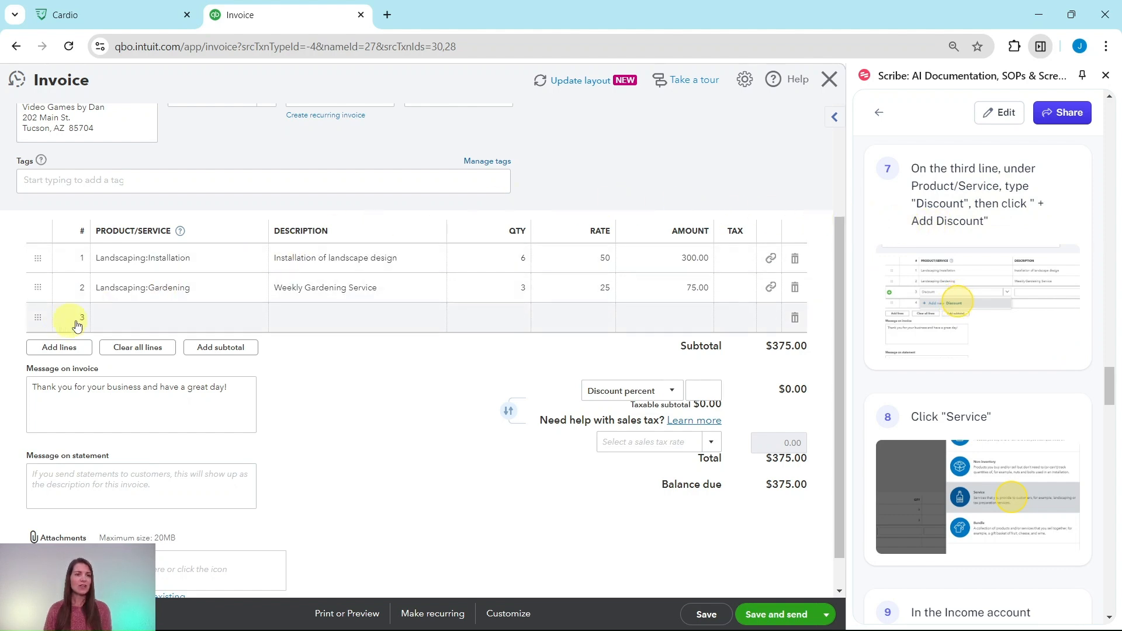
left_click(145, 322)
left_click(170, 320)
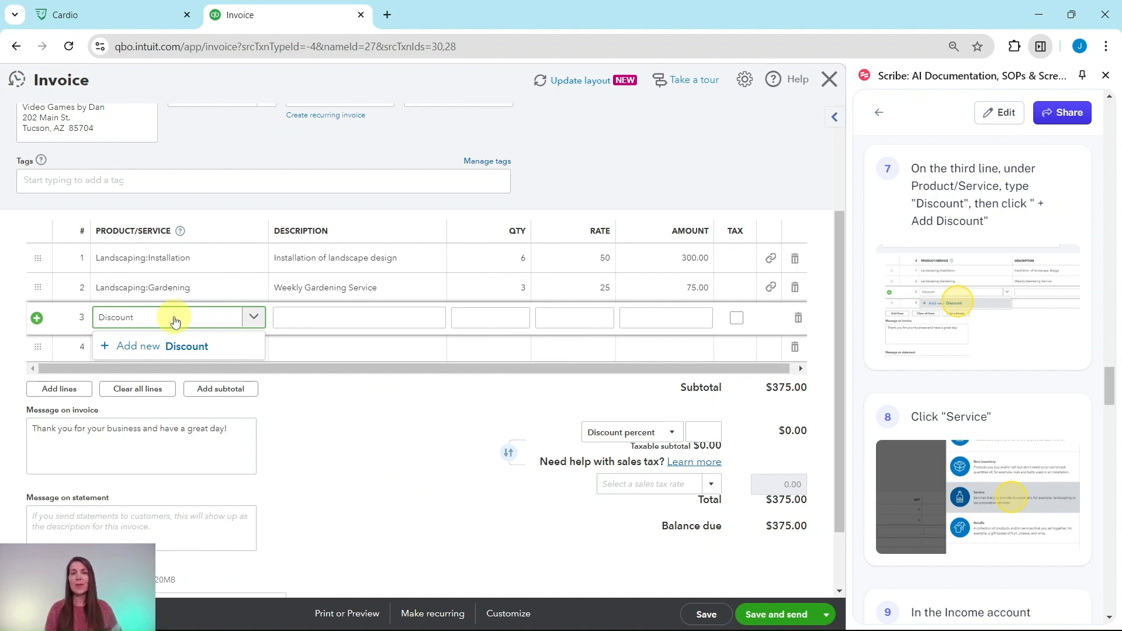
left_click(136, 348)
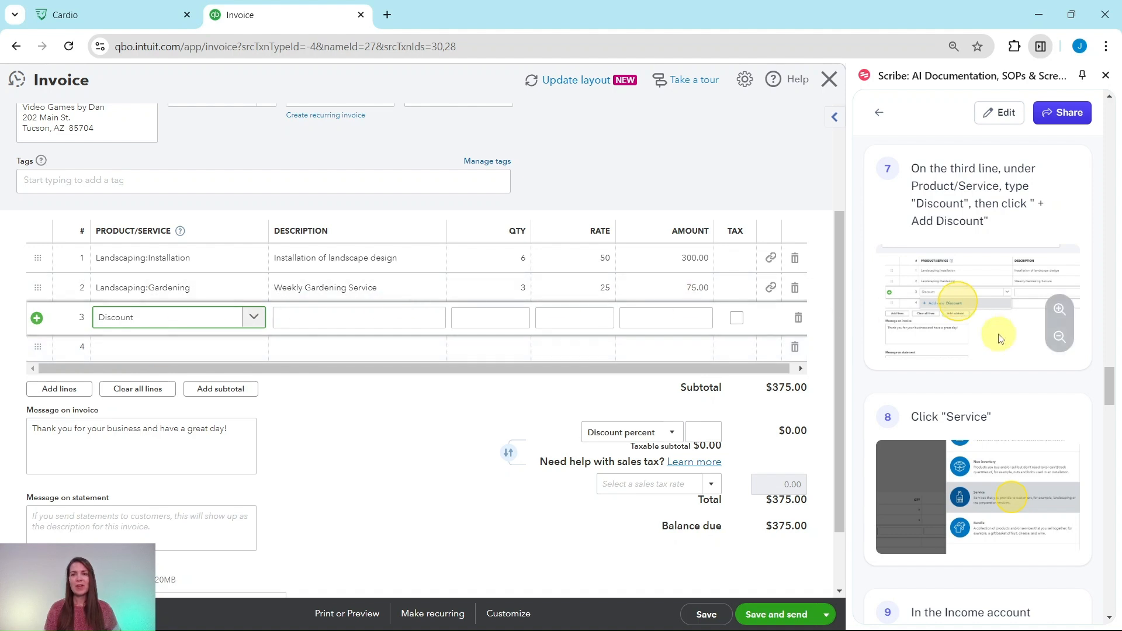
scroll(997, 333, "down", 2)
scroll(996, 333, "down", 1)
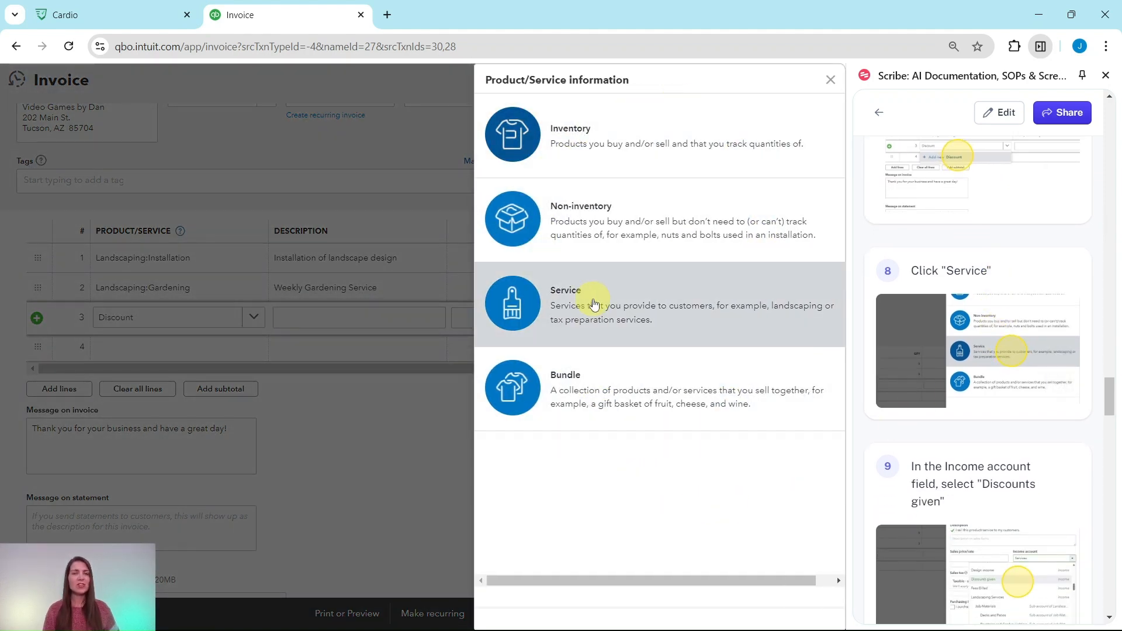
left_click(571, 301)
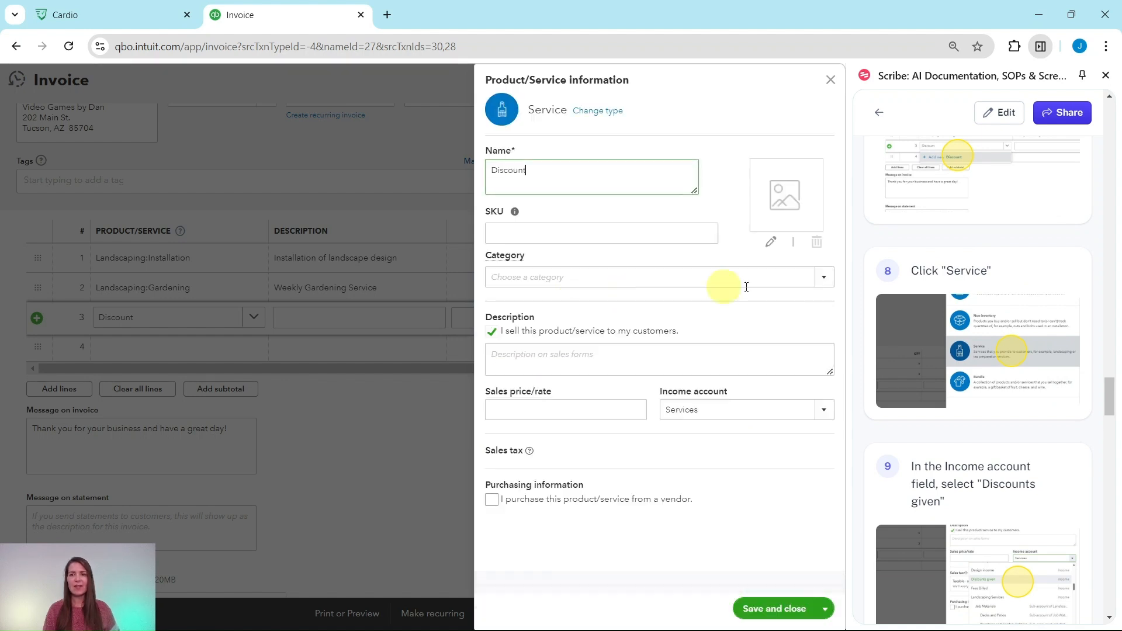
Assign the new Discount service to the Discounts given income account, then save and close its item form
scroll(945, 307, "down", 3)
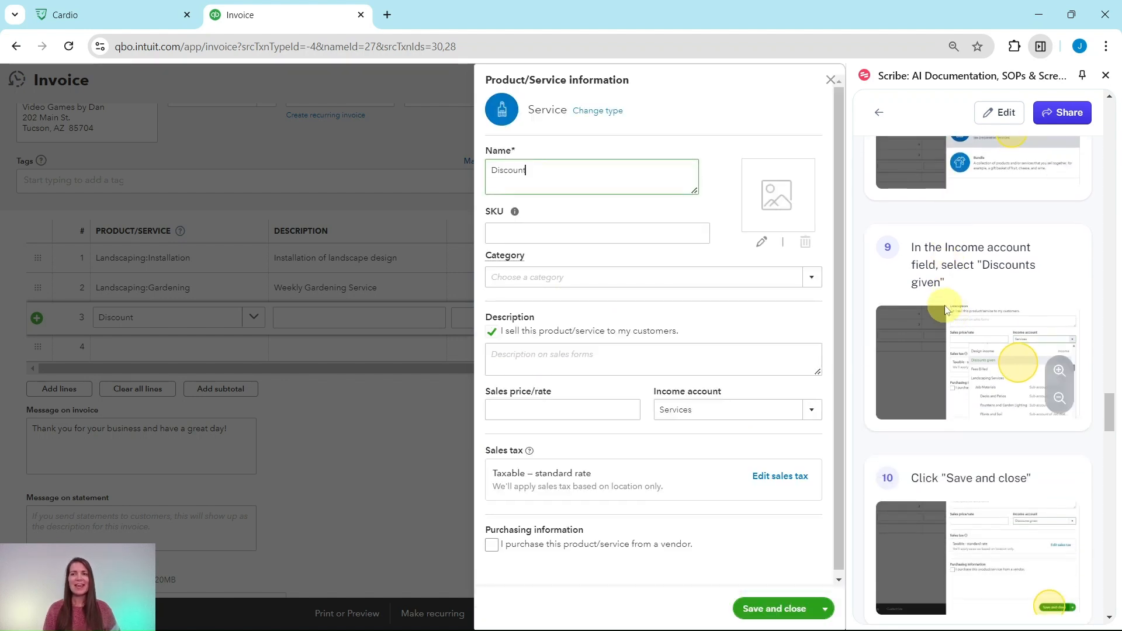
scroll(946, 312, "down", 1)
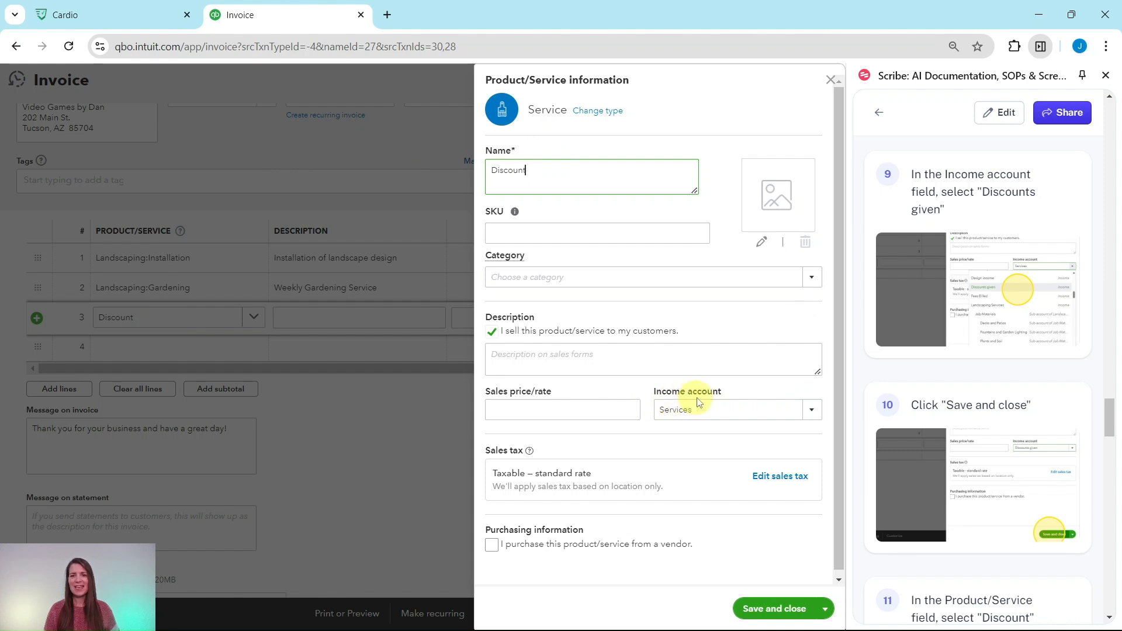
left_click(812, 413)
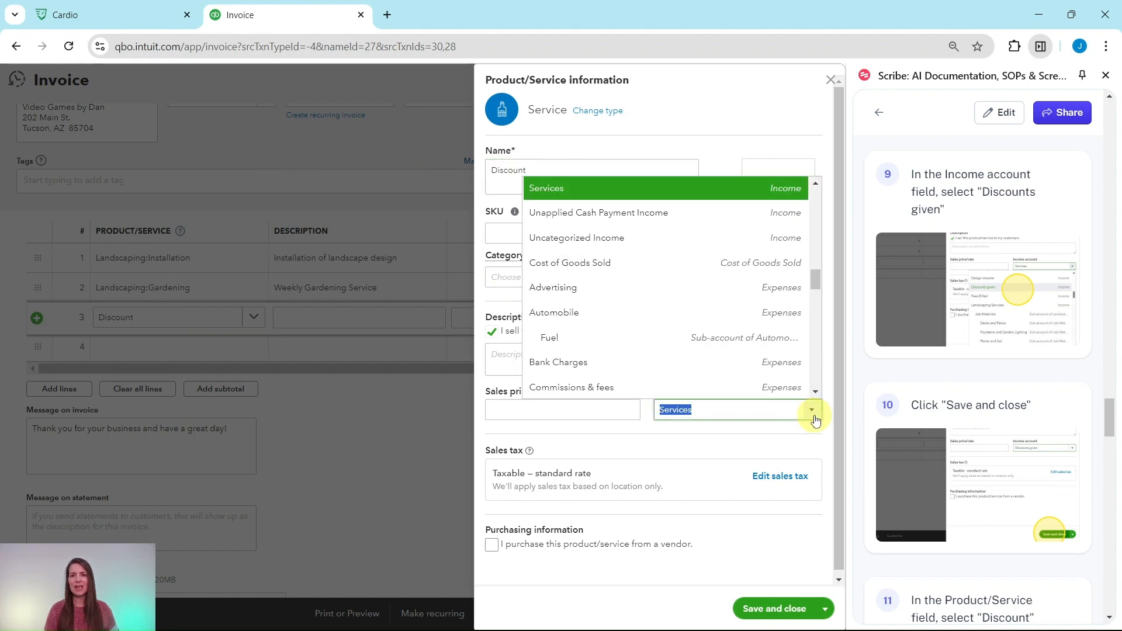
scroll(713, 359, "down", 3)
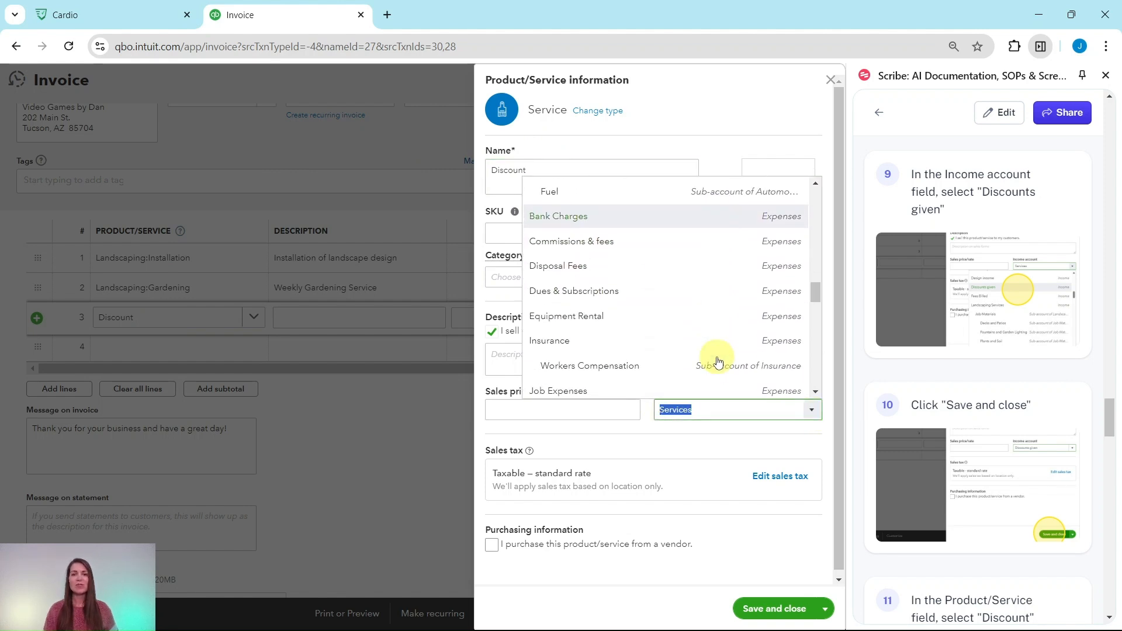
type("discounts given")
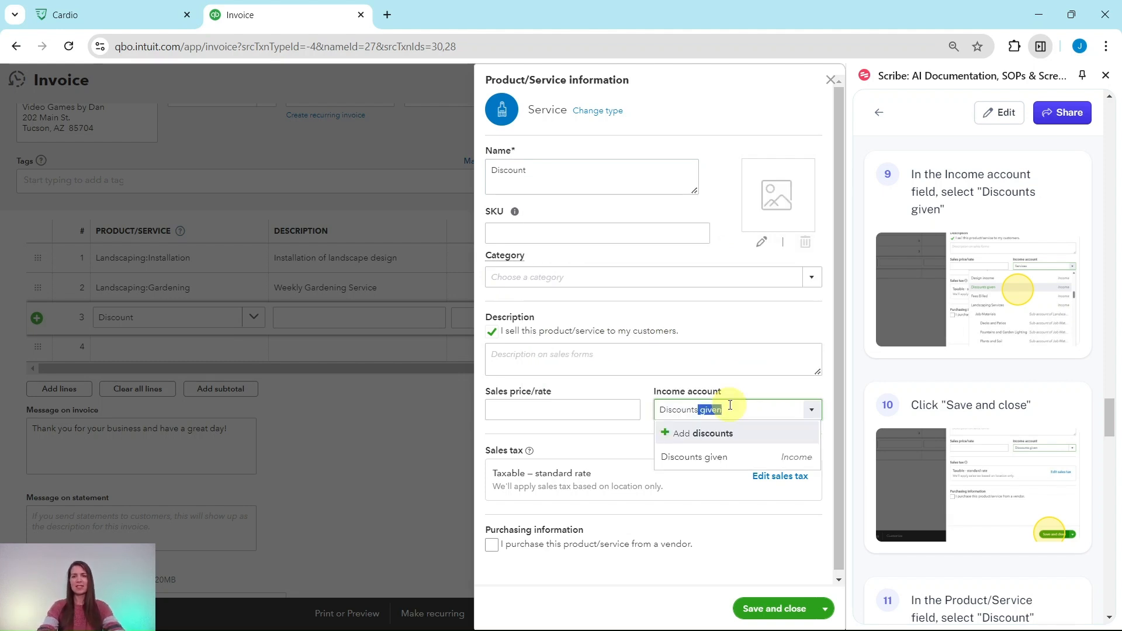
left_click(695, 459)
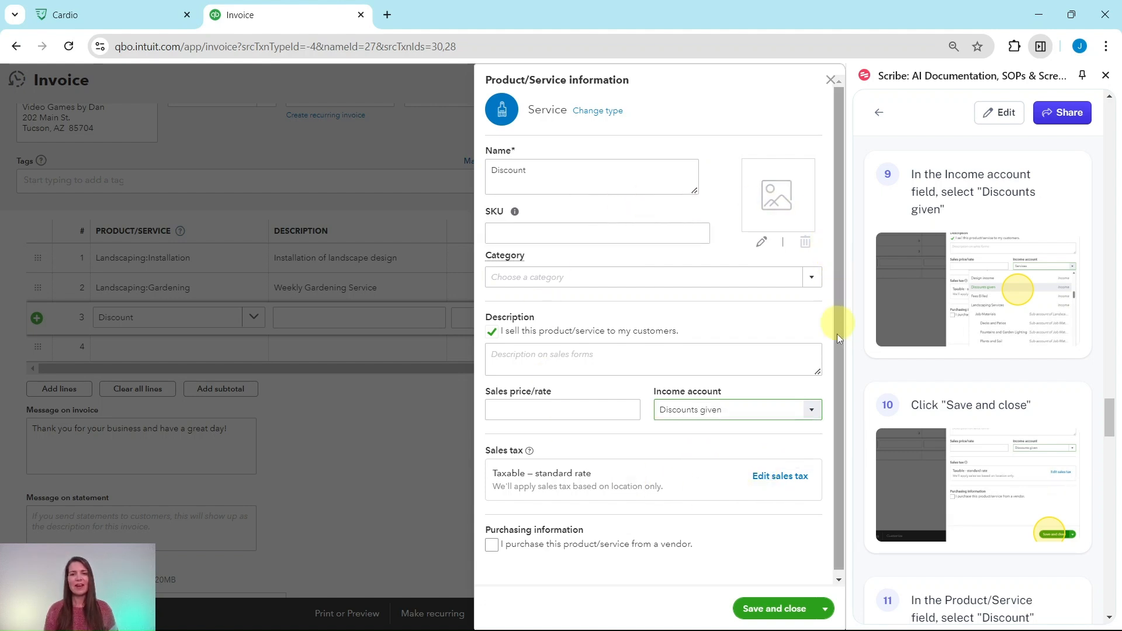
left_click(777, 609)
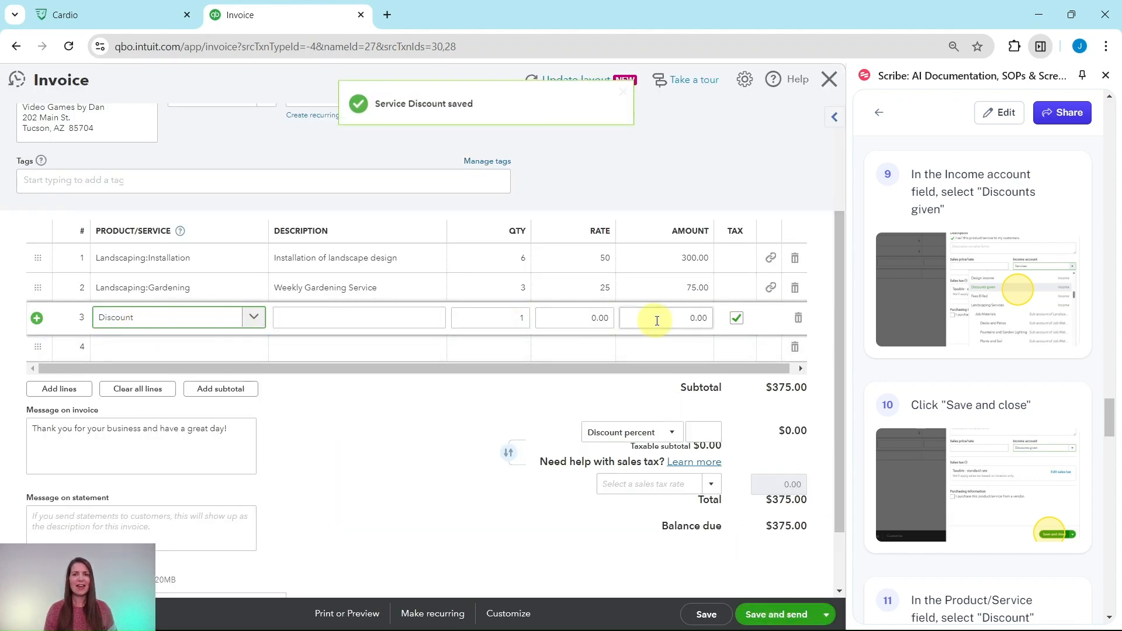
Describe the invoice's third line as "15% courtesy discount" and select Discount as its product/service
scroll(994, 346, "down", 7)
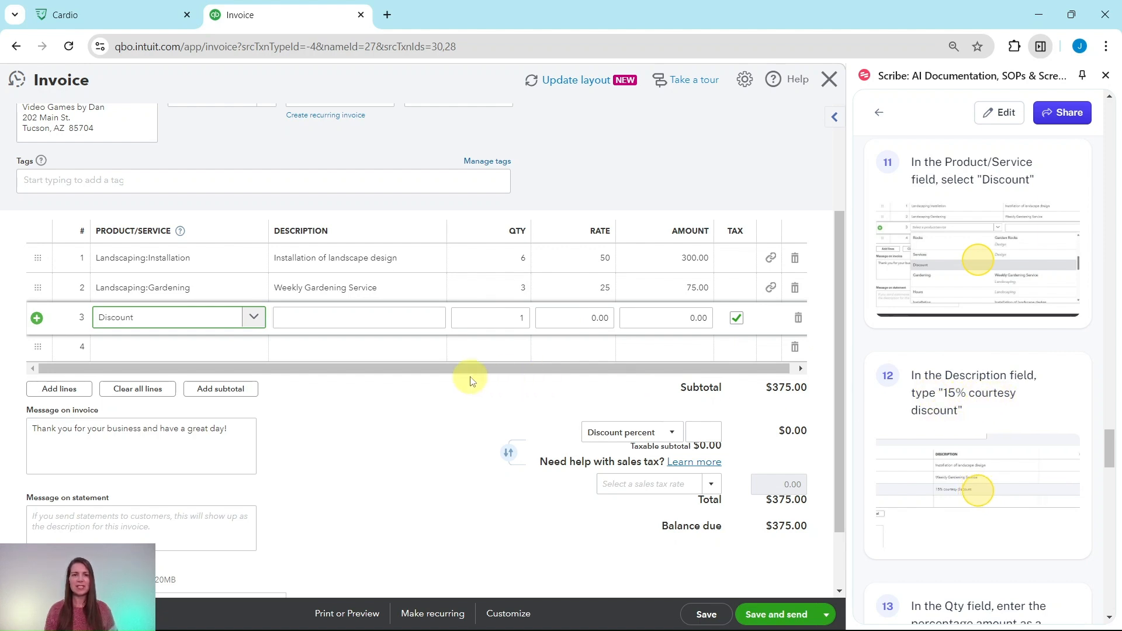
left_click(350, 319)
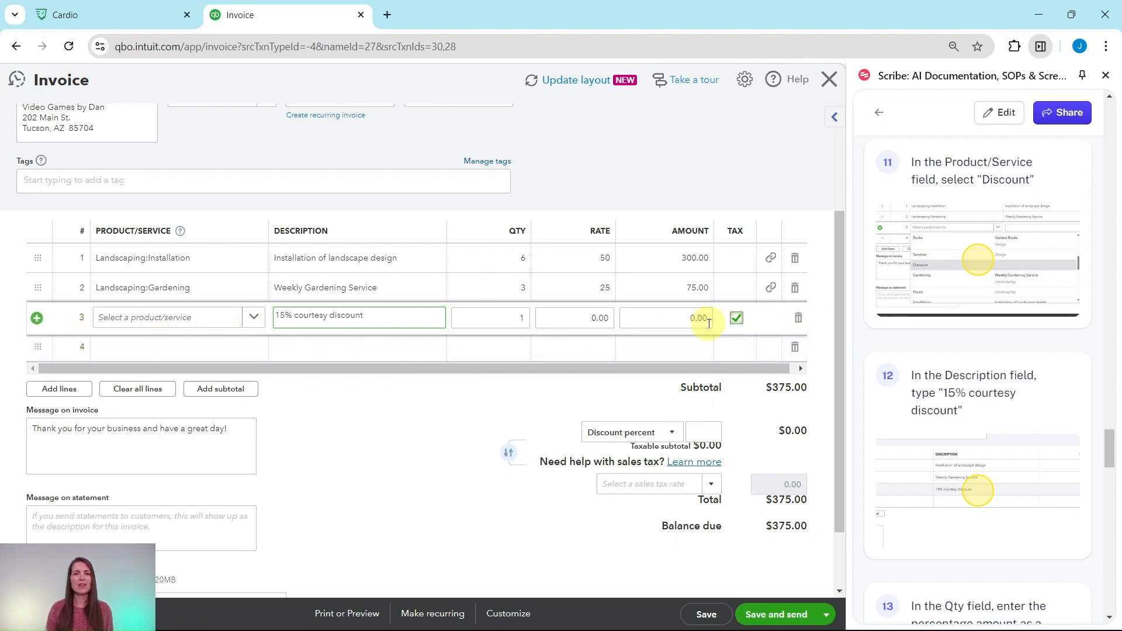
left_click(253, 319)
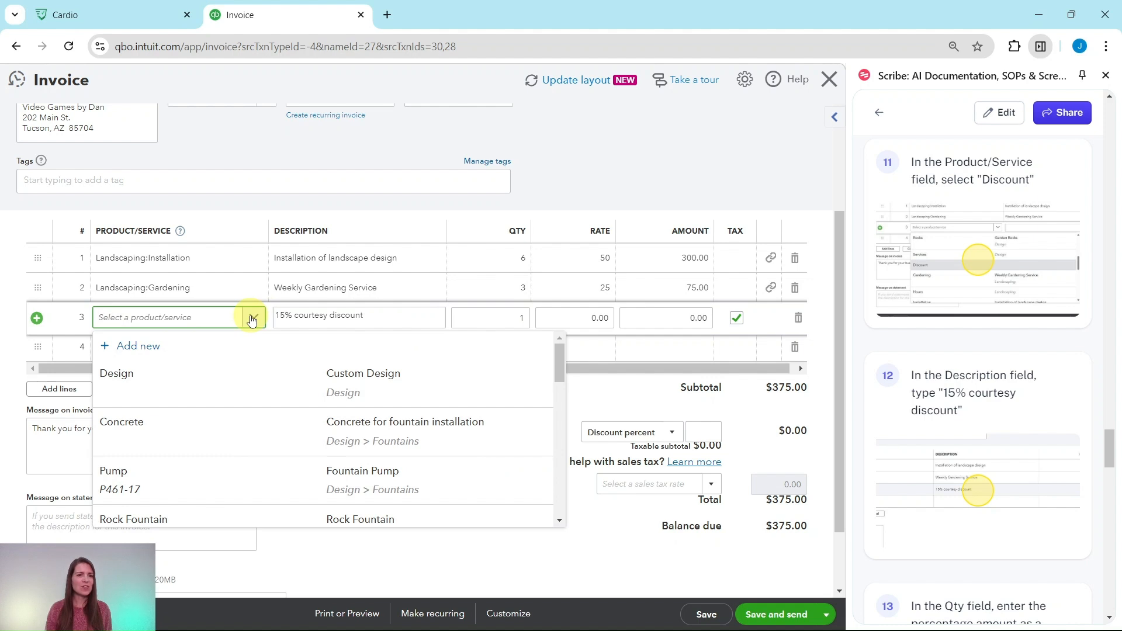
scroll(249, 387, "down", 6)
scroll(248, 387, "up", 1)
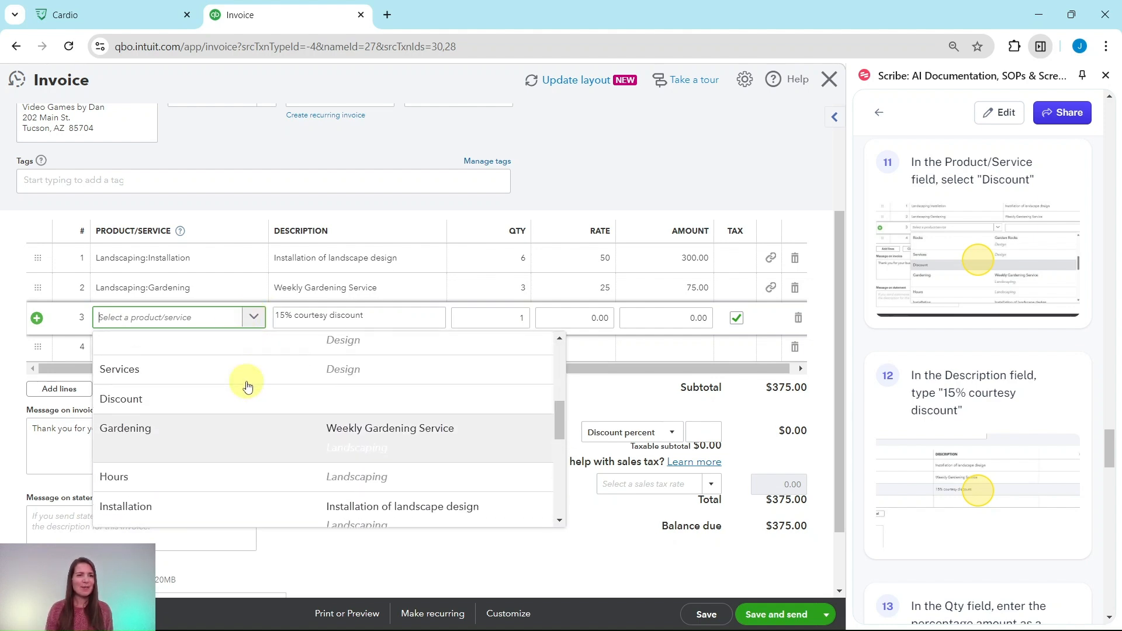
left_click(119, 410)
left_click(317, 318)
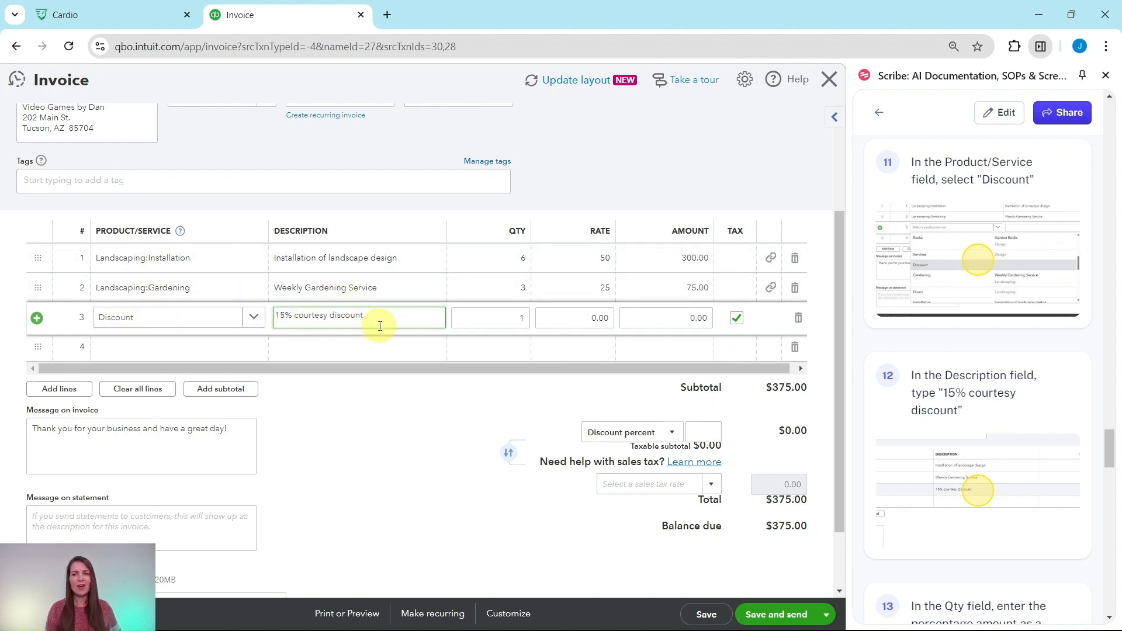
Set the discount line's quantity to 0.15, following the guide's percentage-to-decimal instruction
scroll(957, 322, "down", 5)
scroll(957, 322, "down", 1)
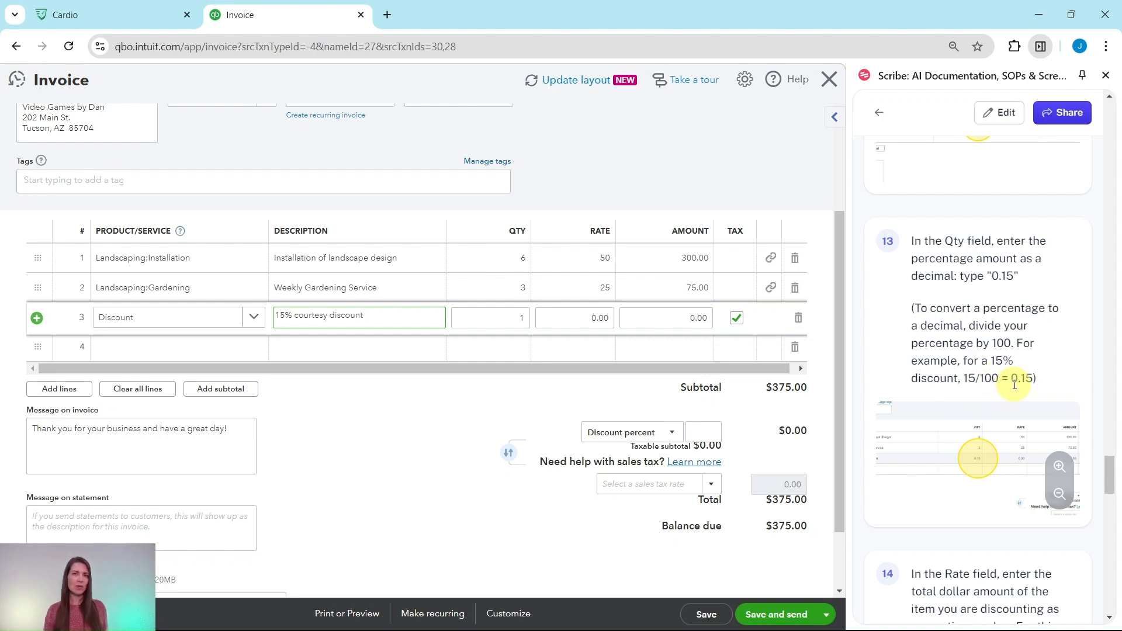
left_click(520, 321)
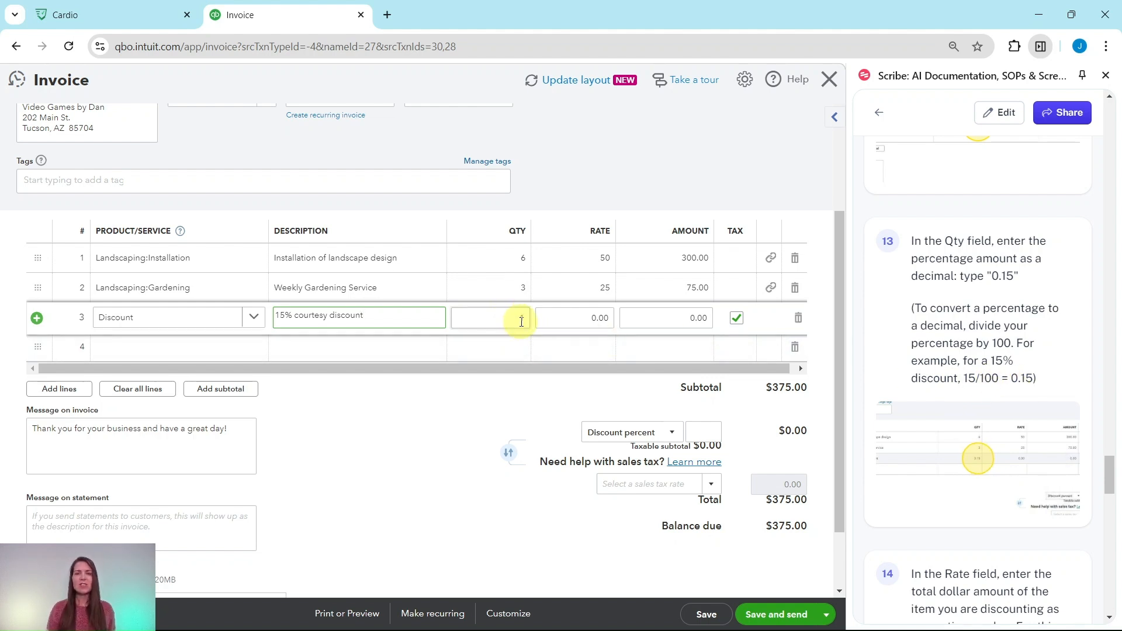
left_click(521, 321)
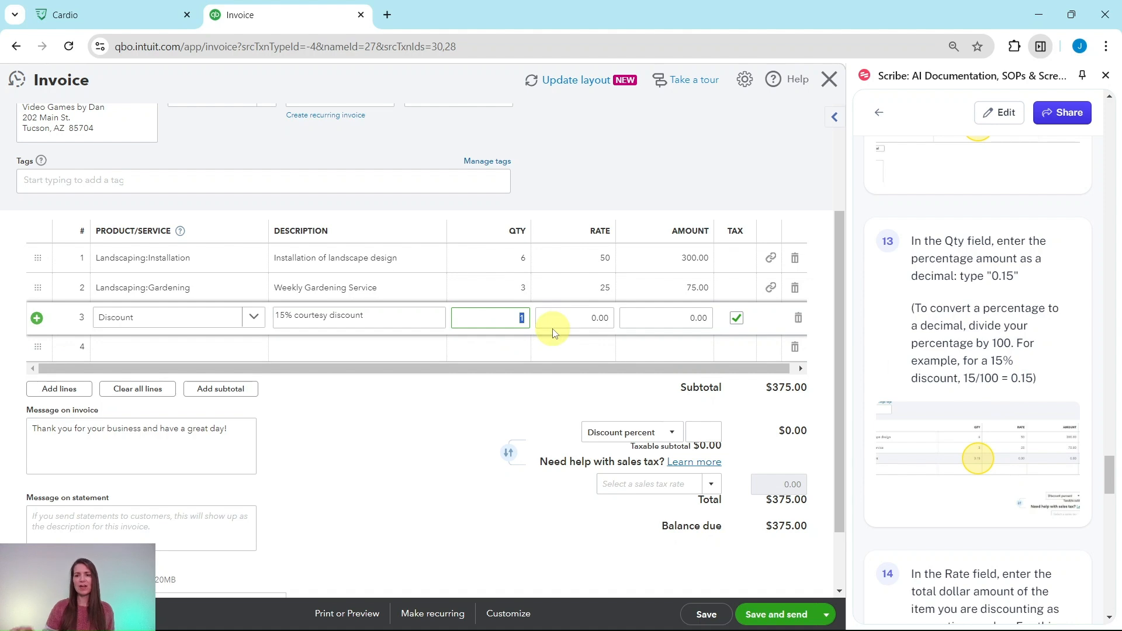
type(".15")
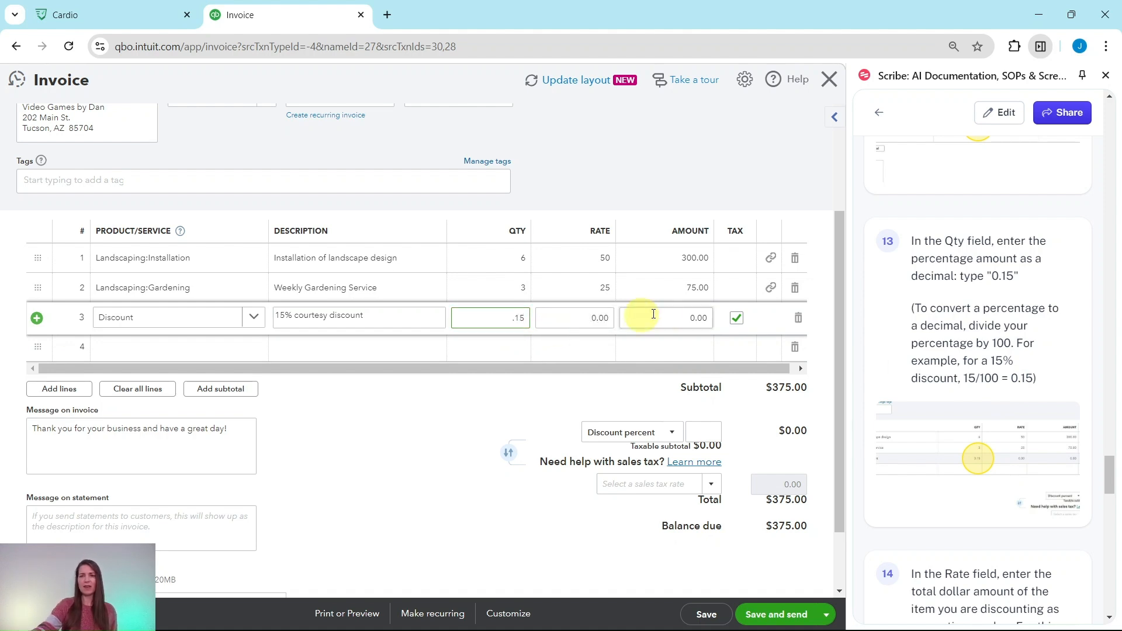
Set the discount line's rate to -300, the negative of the installation charge amount
scroll(1029, 304, "down", 5)
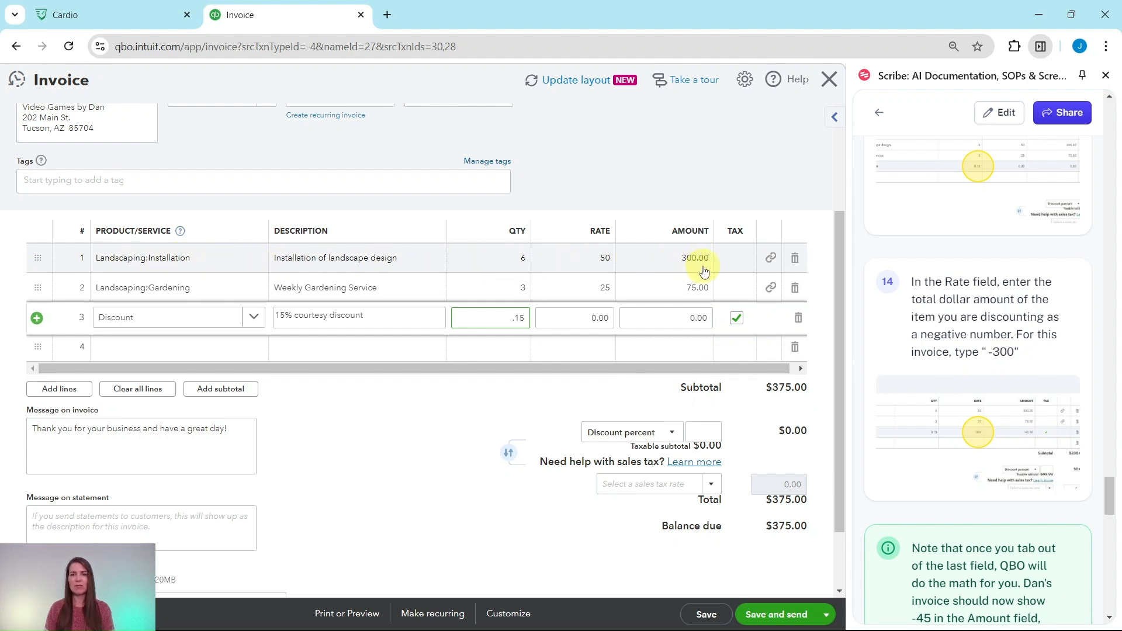
left_click(591, 320)
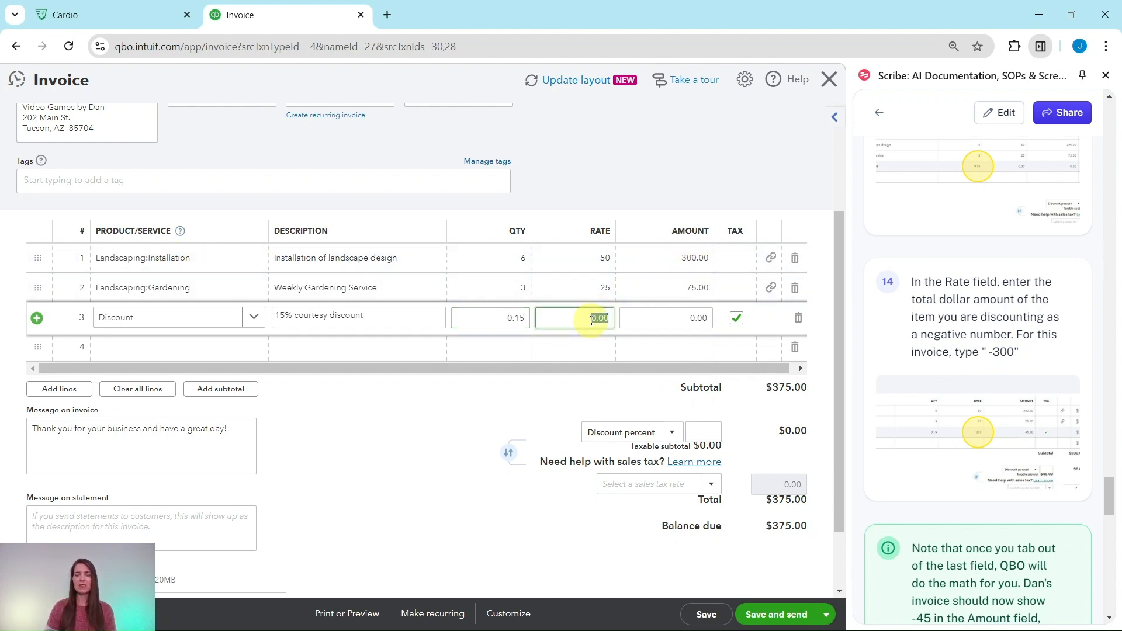
type("-300")
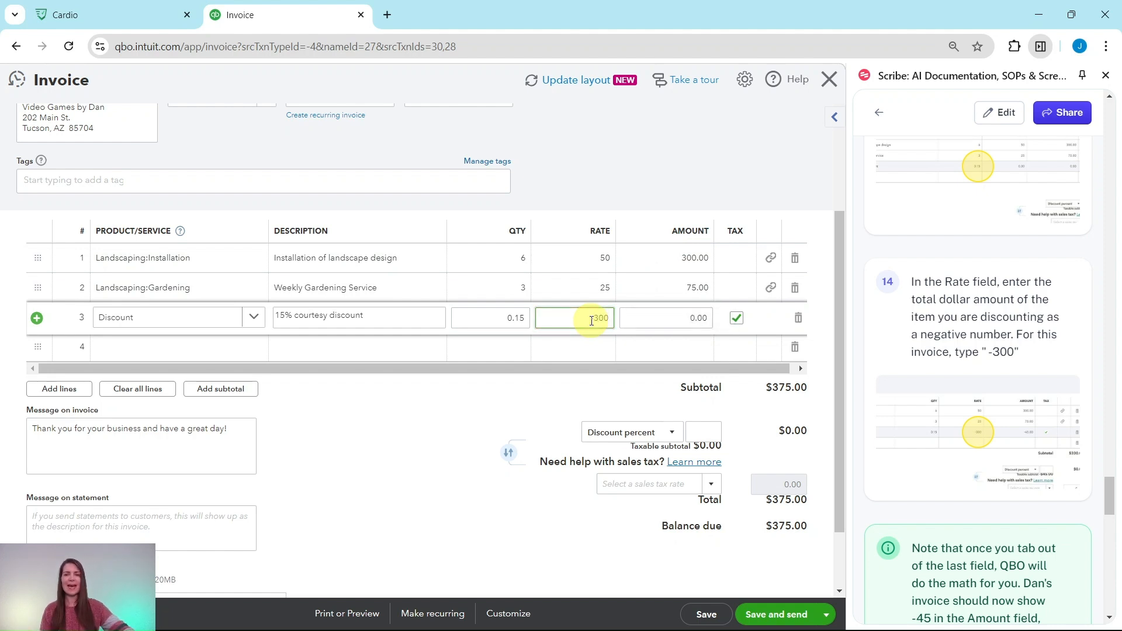
key("Tab")
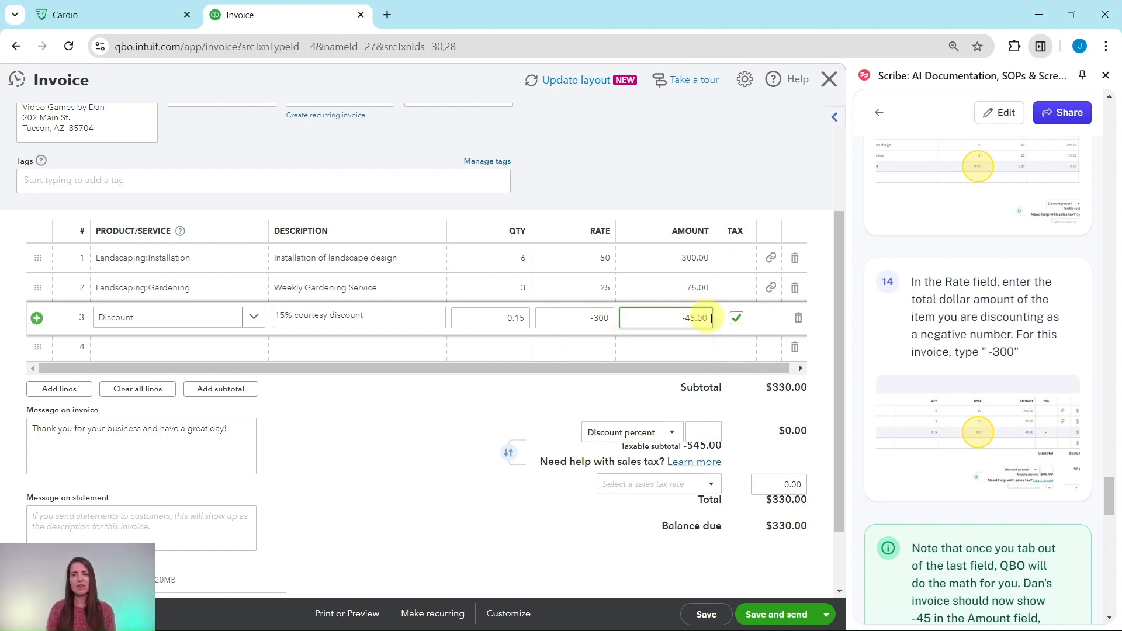
Make the discount line non-taxable on this invoice
scroll(967, 270, "down", 5)
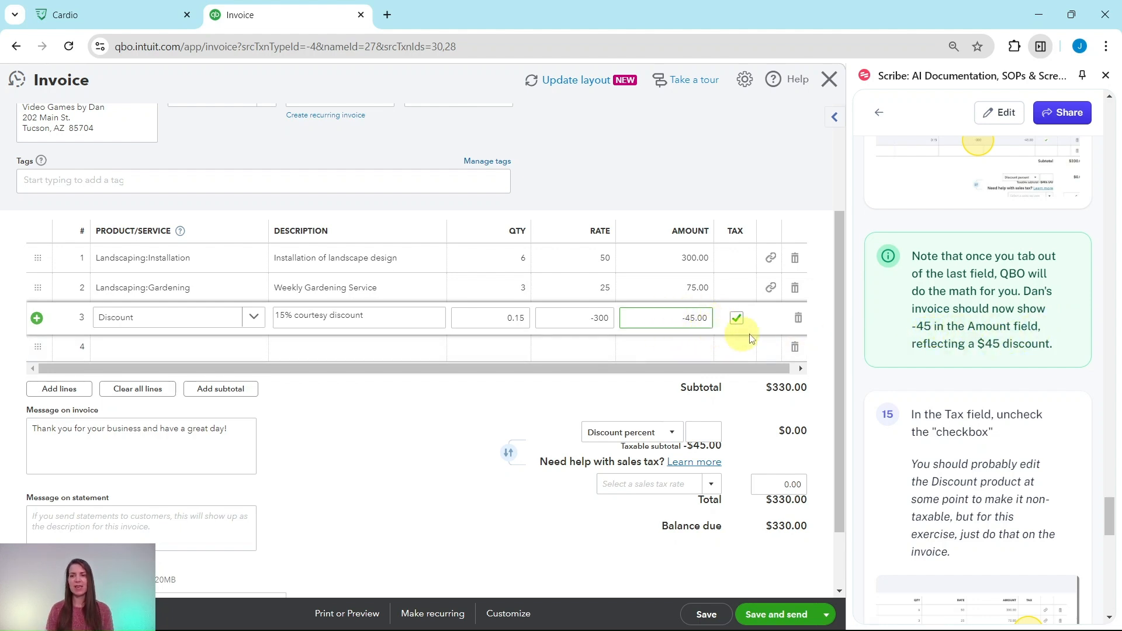
scroll(962, 351, "down", 4)
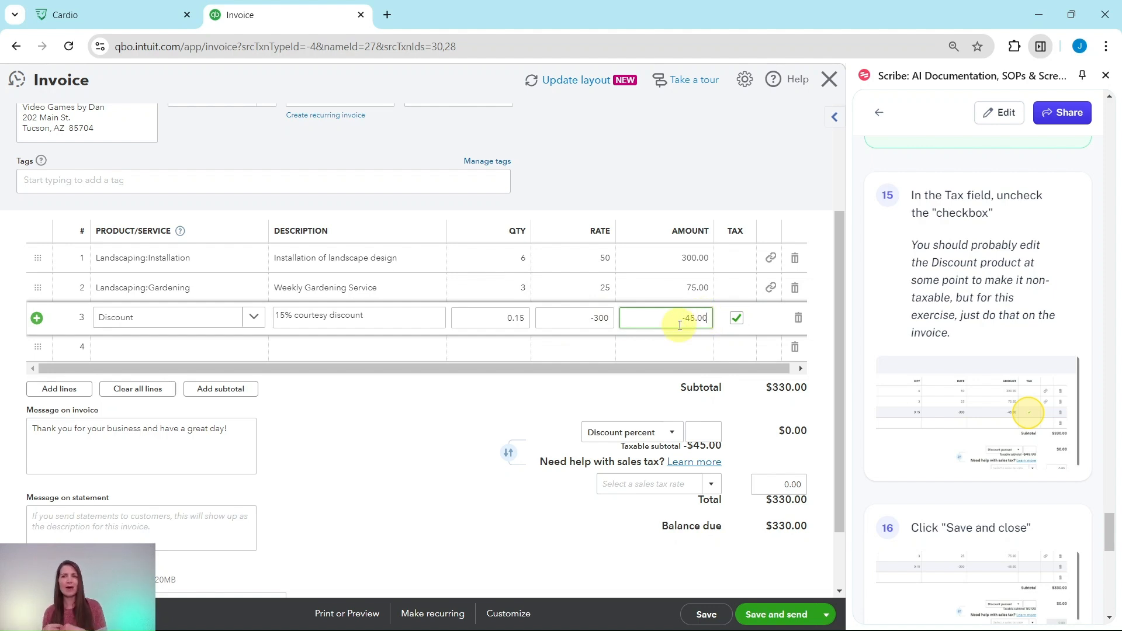
left_click(739, 317)
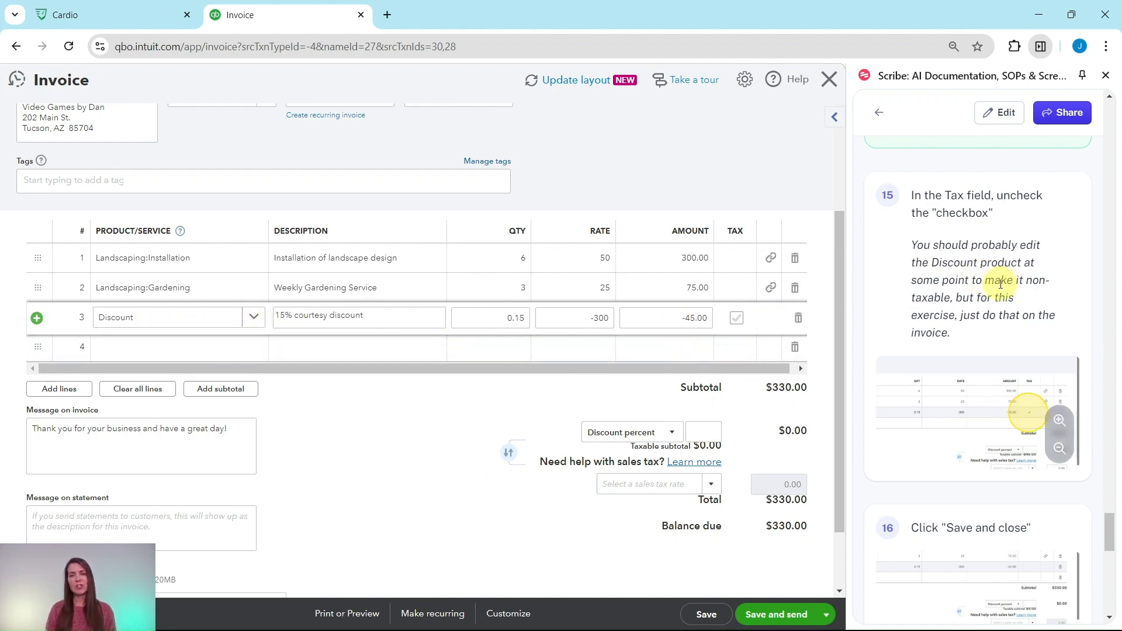
Read the guide's closing instructions, then save and close the invoice without sending it
scroll(1000, 284, "down", 5)
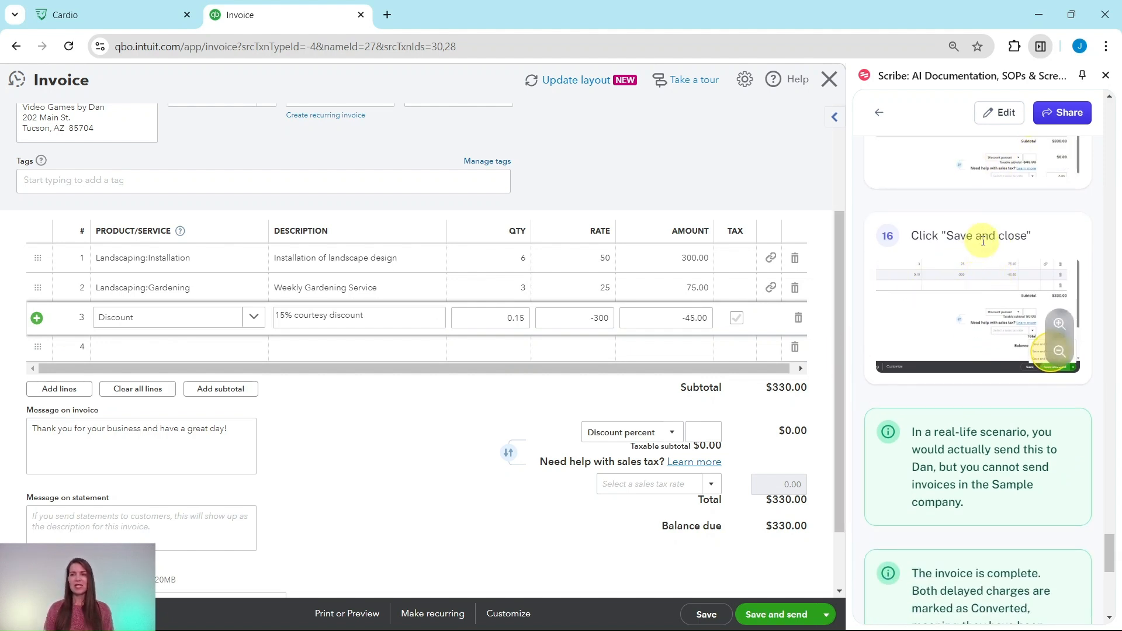
scroll(993, 286, "down", 3)
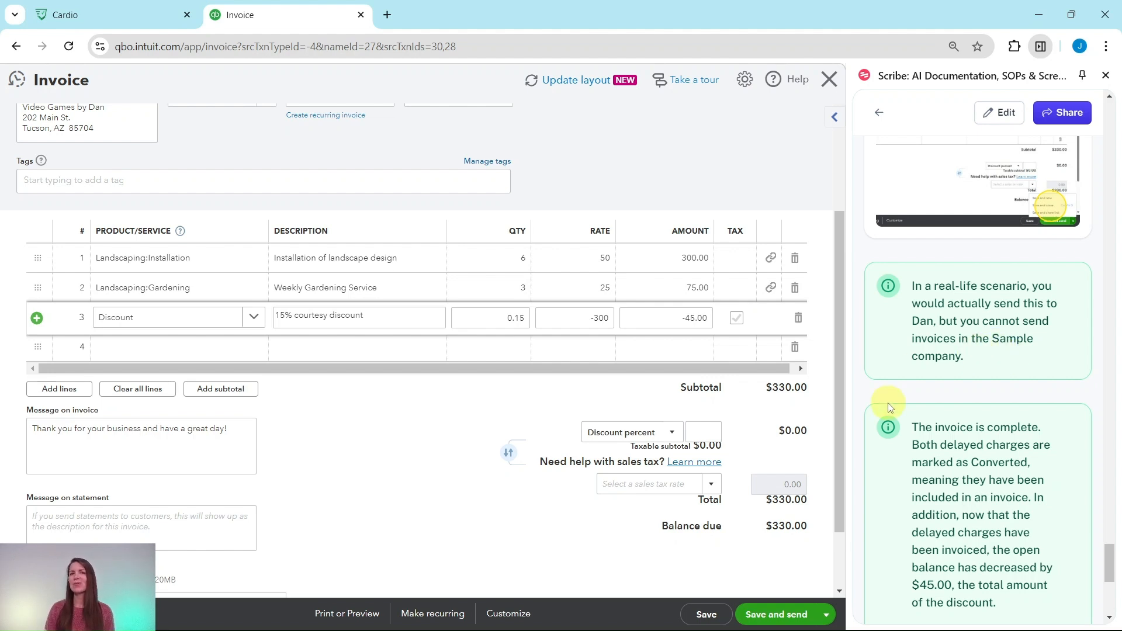
left_click(829, 614)
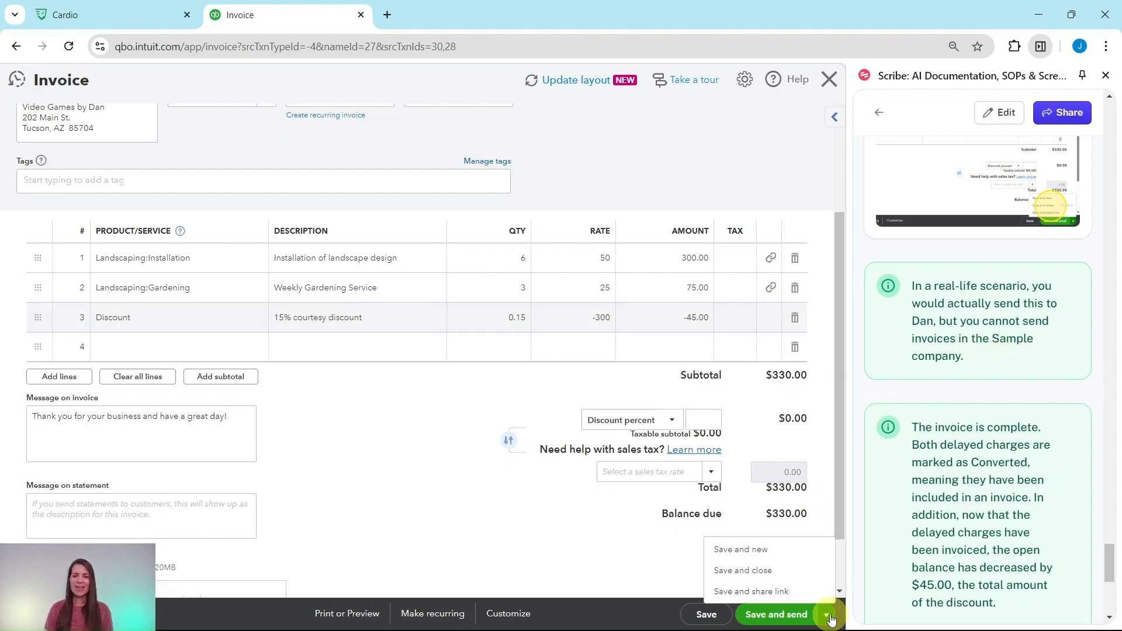
left_click(745, 571)
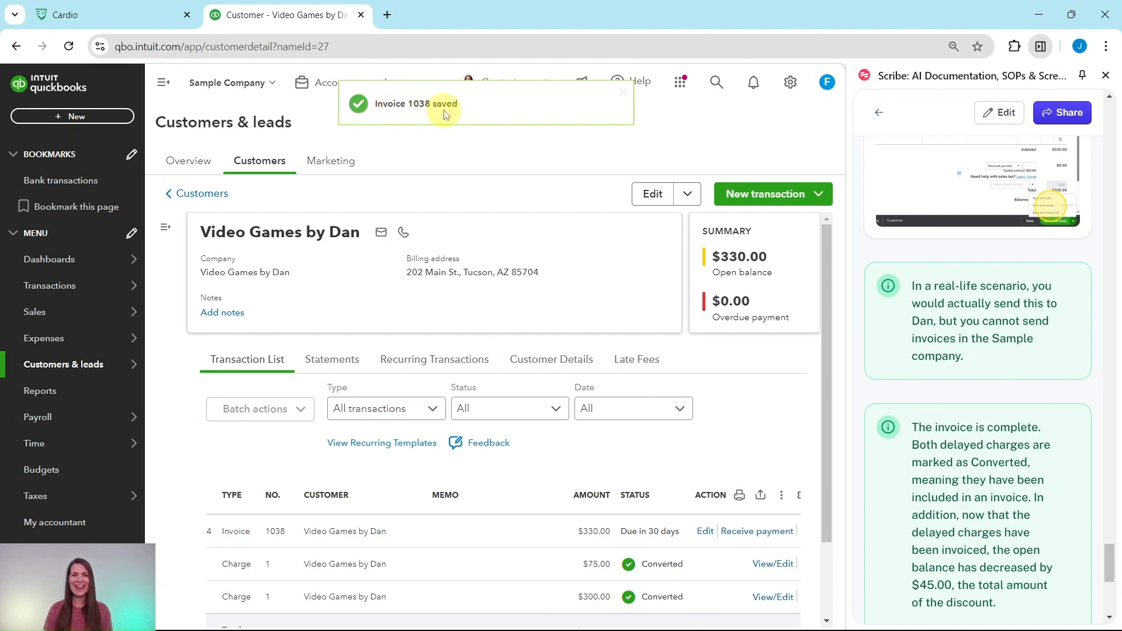
Check the invoice and both charges in Video Games by Dan's transaction list, along with the customer's open balance
scroll(553, 383, "down", 2)
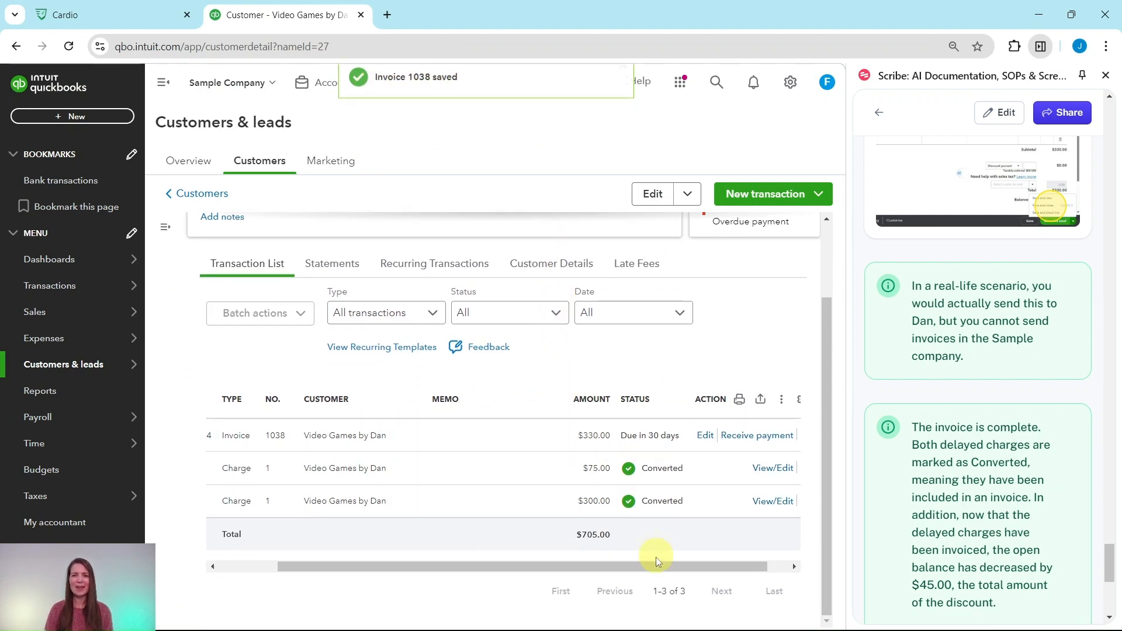
left_click_drag(656, 567, 490, 571)
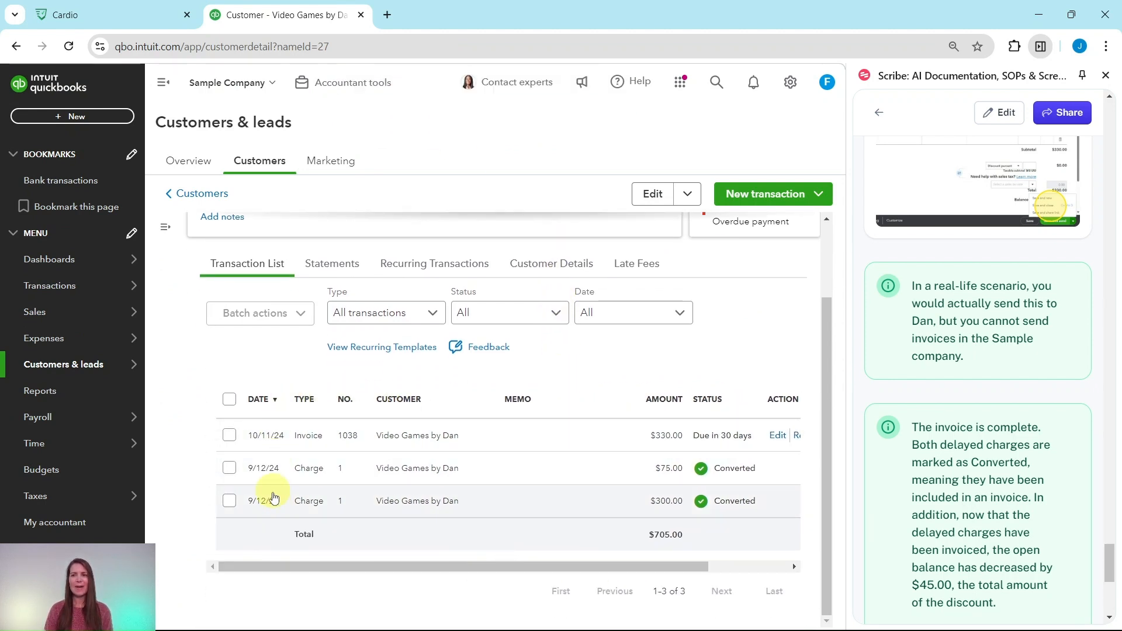
scroll(1028, 455, "down", 4)
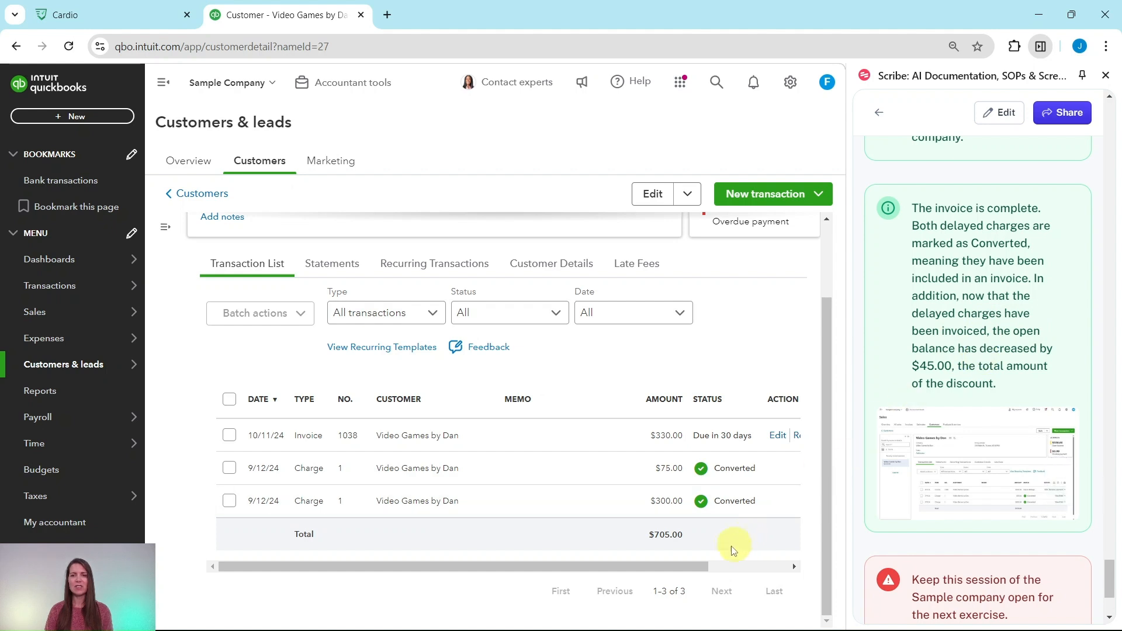
left_click_drag(702, 567, 781, 500)
scroll(782, 350, "up", 2)
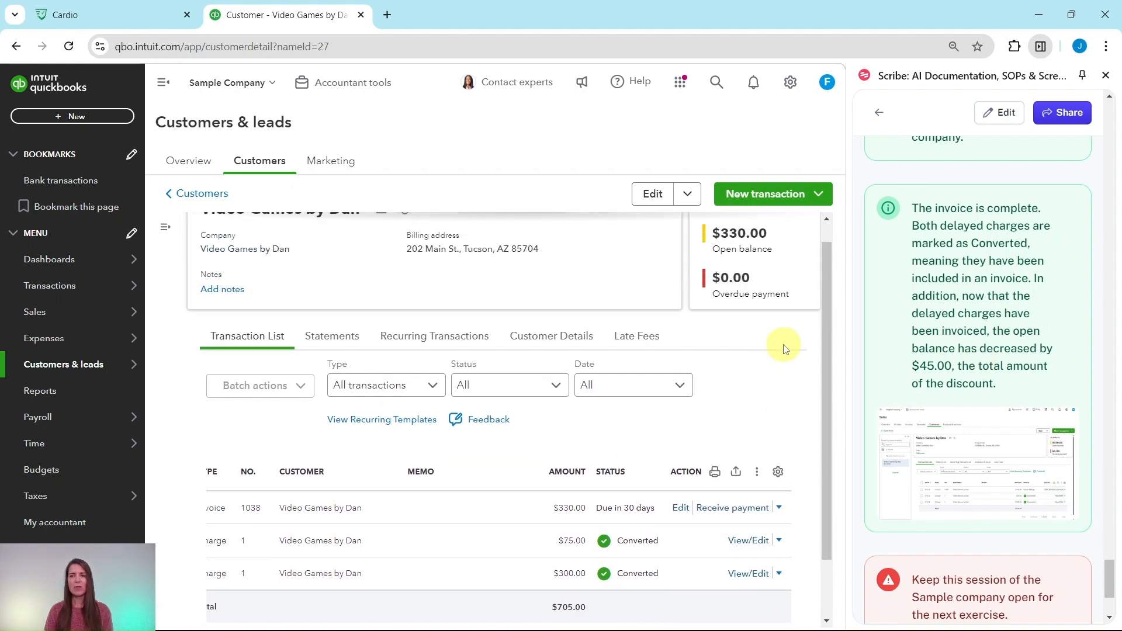